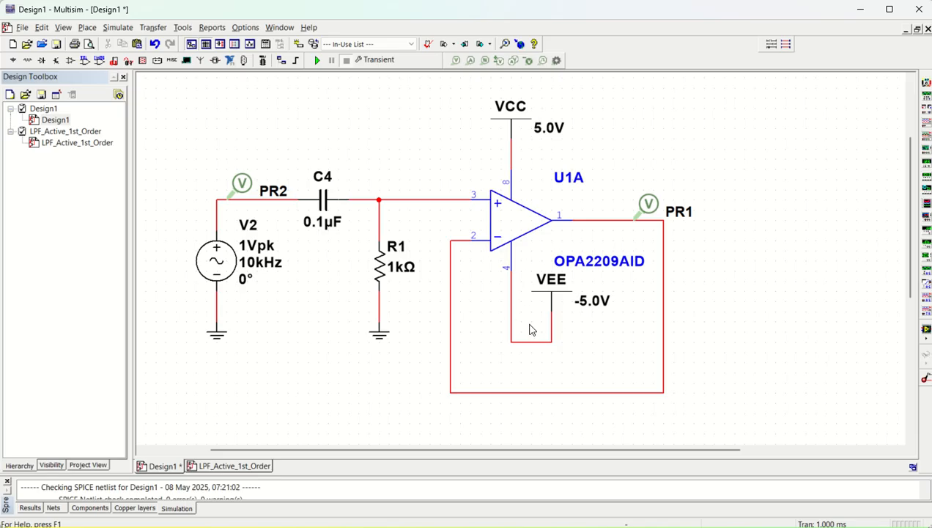
Delete voltage probe PR2 from the wire between source V2 and capacitor C4.
click(243, 186)
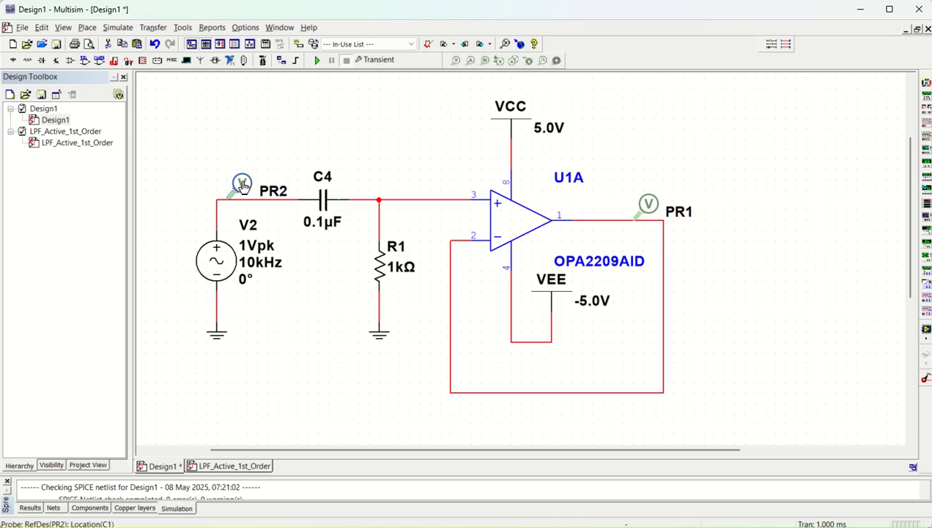
key(Delete)
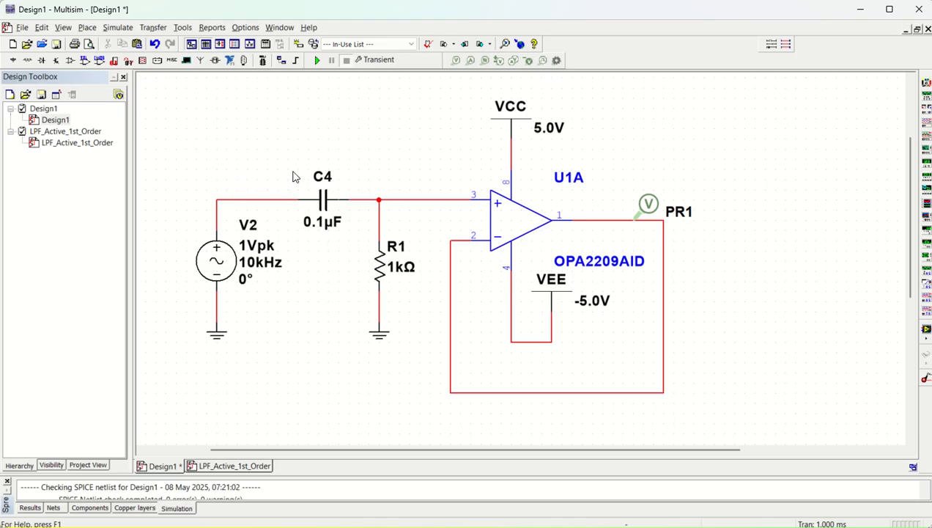
click(327, 206)
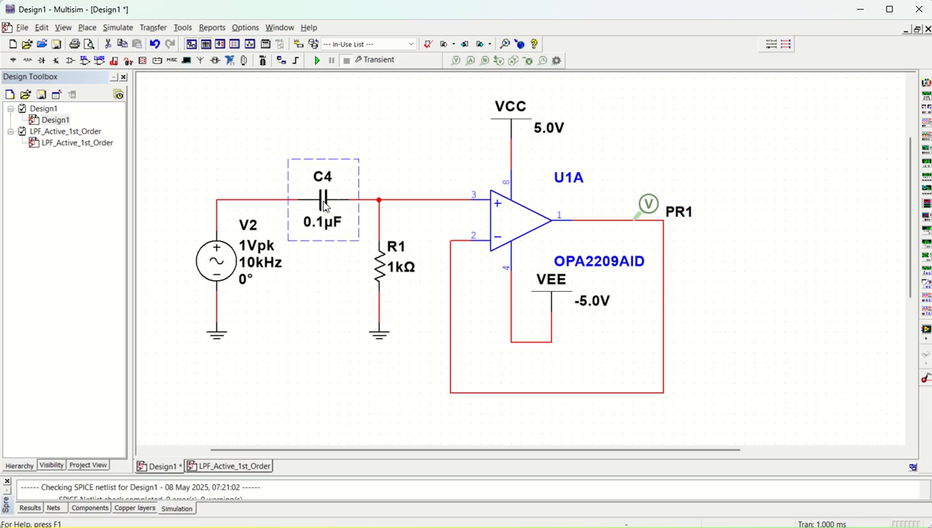
double_click(323, 179)
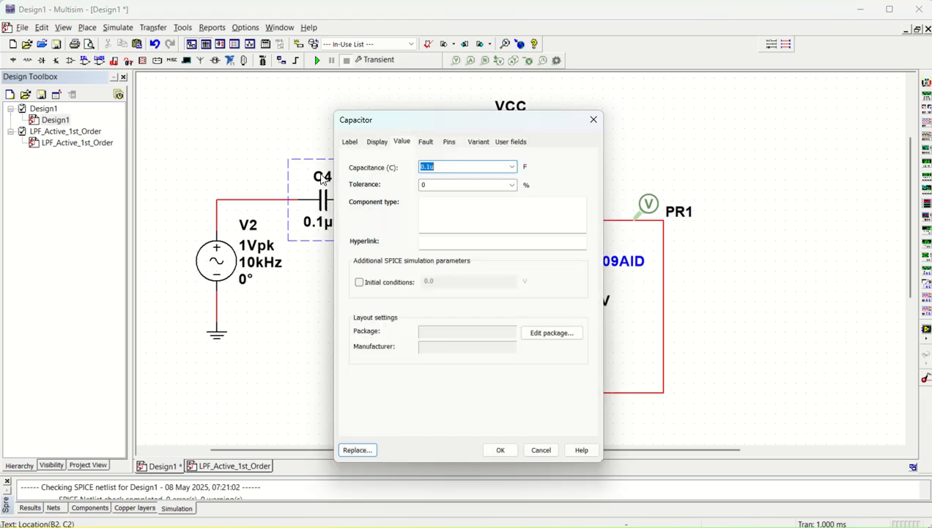
text(0)
key(Return)
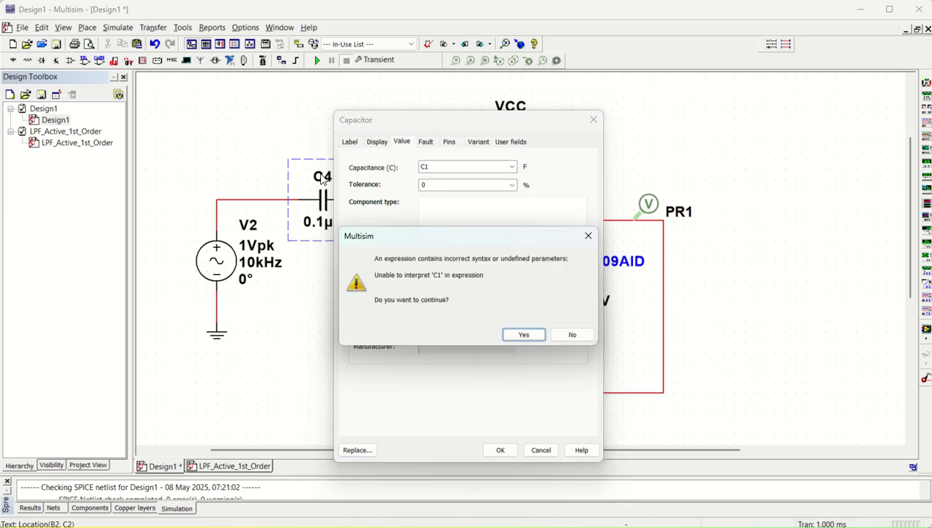
click(523, 335)
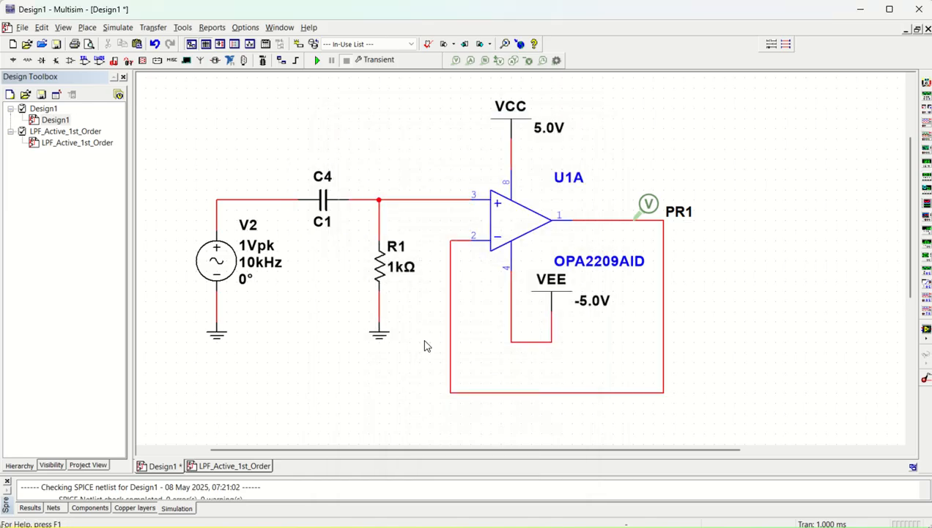
key(ctrl+z)
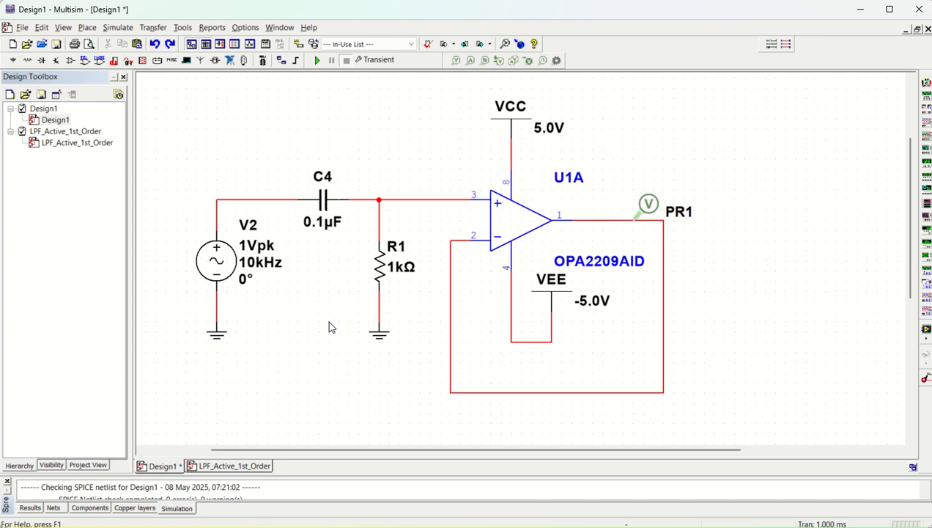
Replace capacitor C4 with a new 1µ capacitor from the Basic group's CAPACITOR family, placed between V2 and R1.
click(320, 199)
key(Delete)
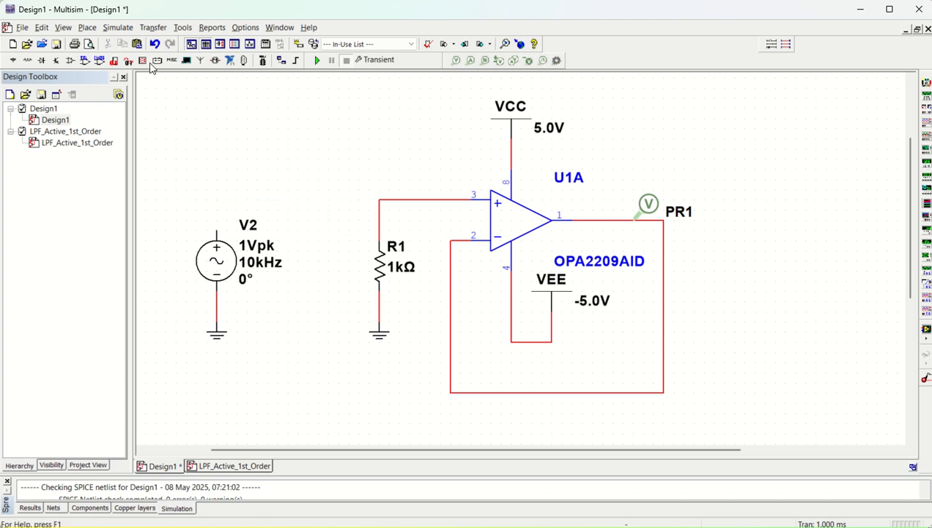
click(87, 27)
click(103, 43)
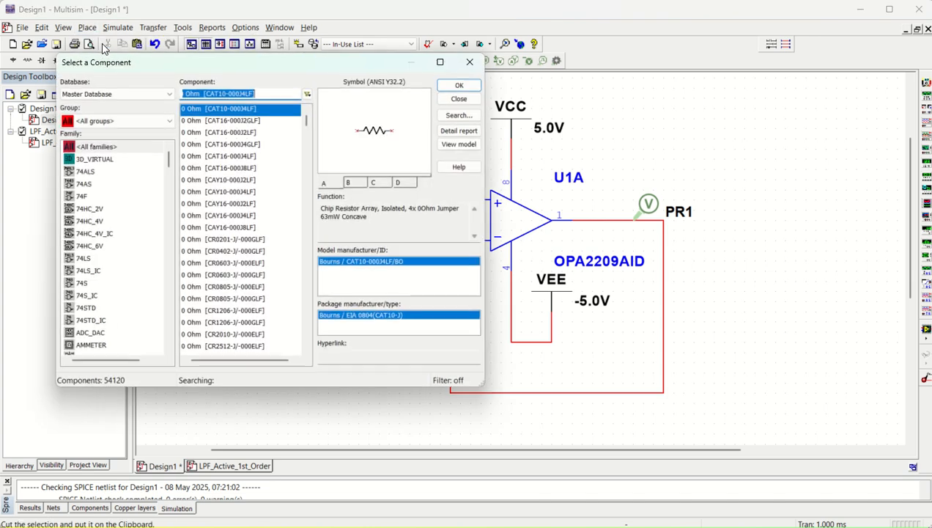
click(110, 121)
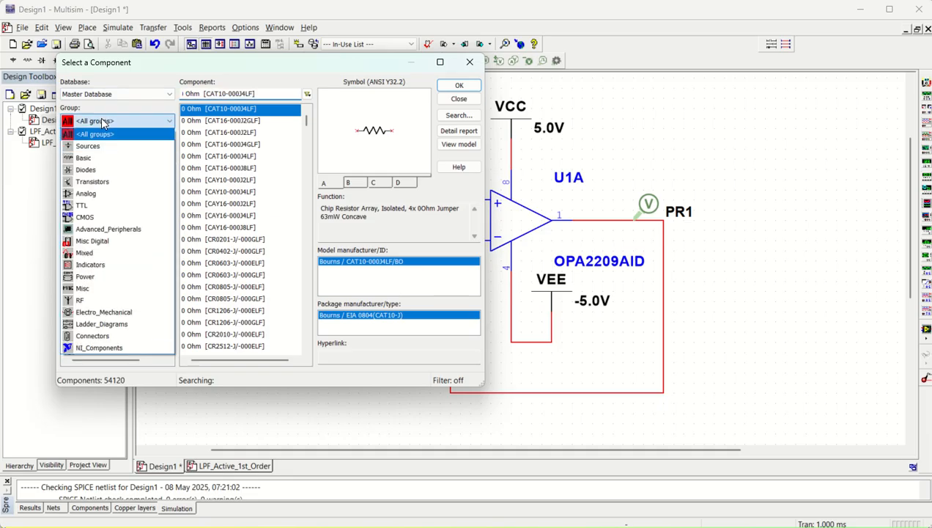
click(97, 156)
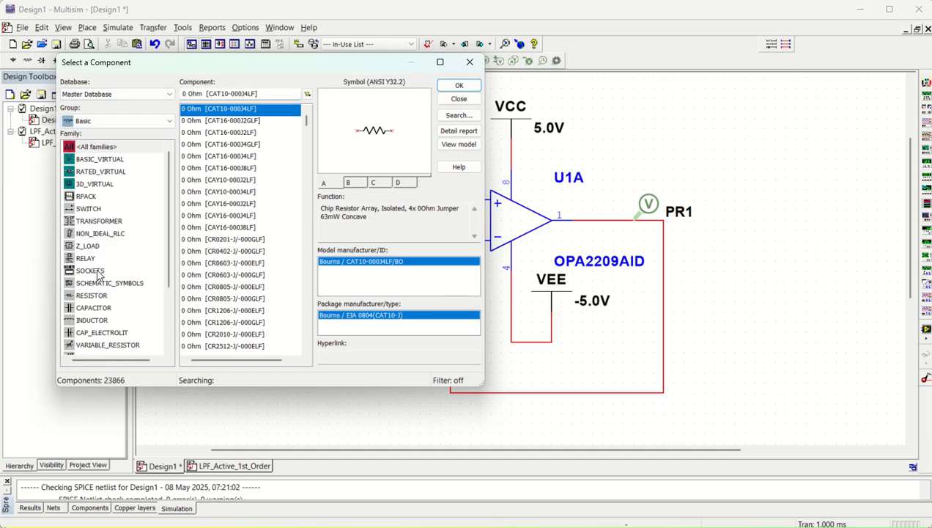
click(95, 308)
click(454, 90)
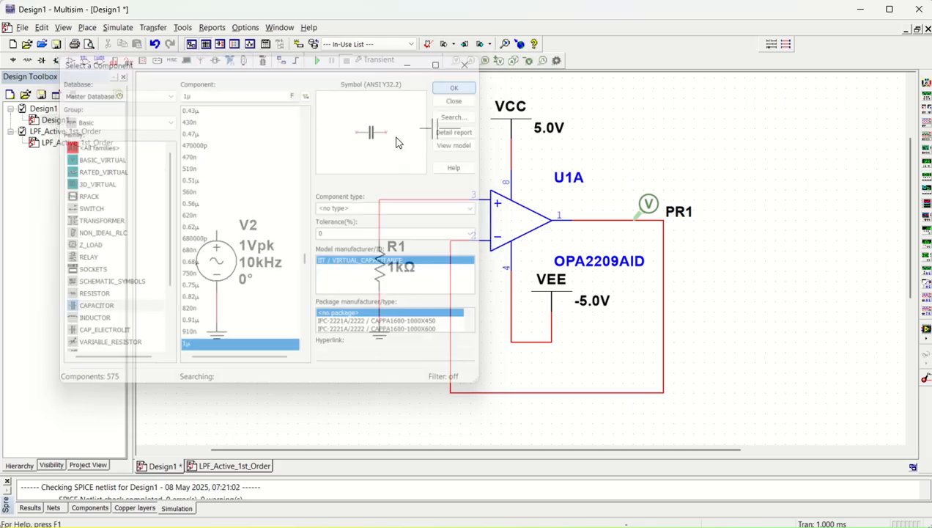
click(288, 210)
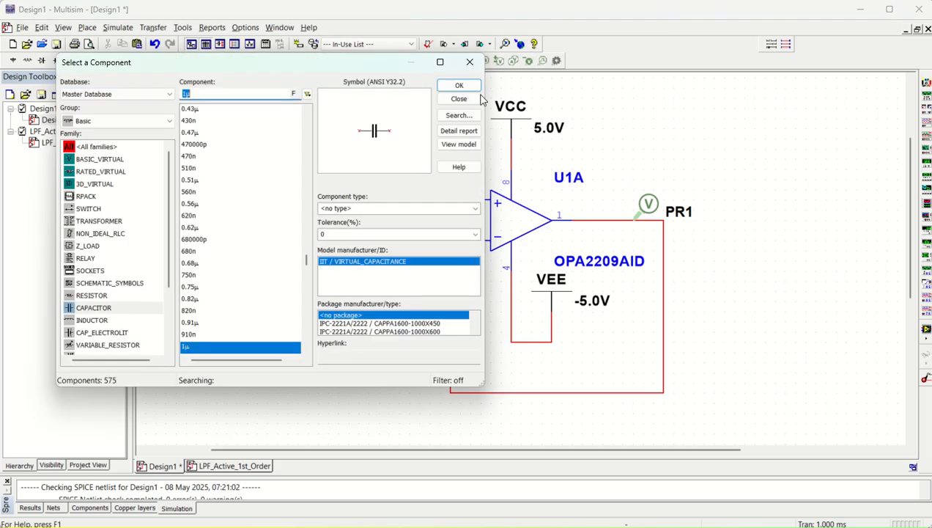
click(469, 62)
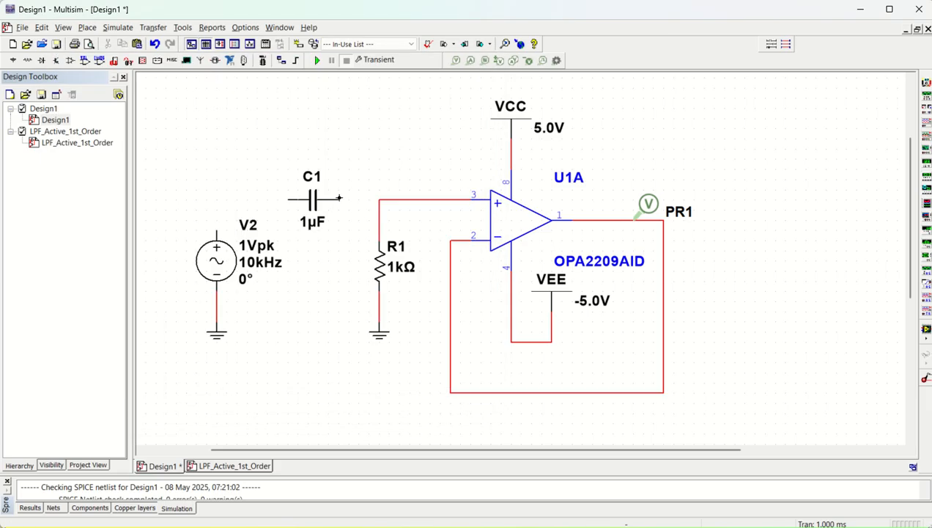
Wire capacitor C1 to the junction of R1 and the op-amp's pin 3, and to the positive terminal of source V2.
click(339, 198)
click(379, 200)
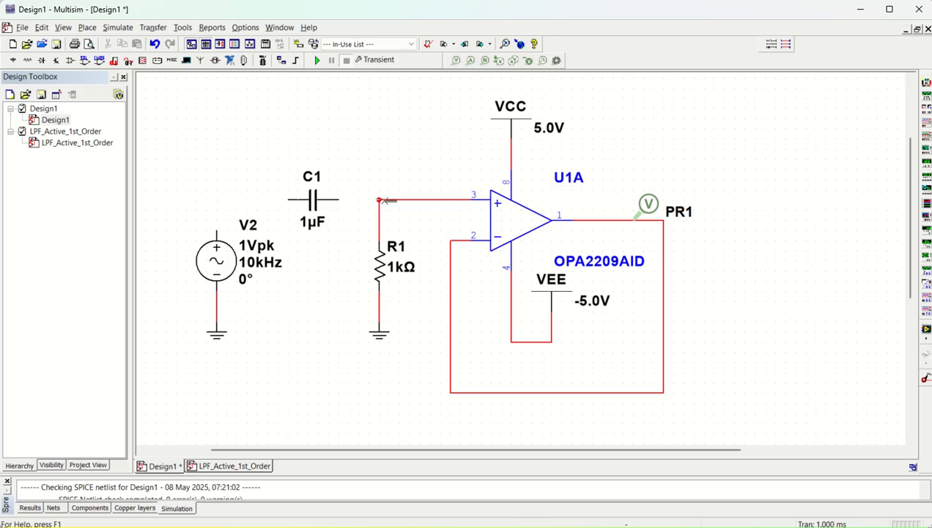
click(287, 198)
click(216, 235)
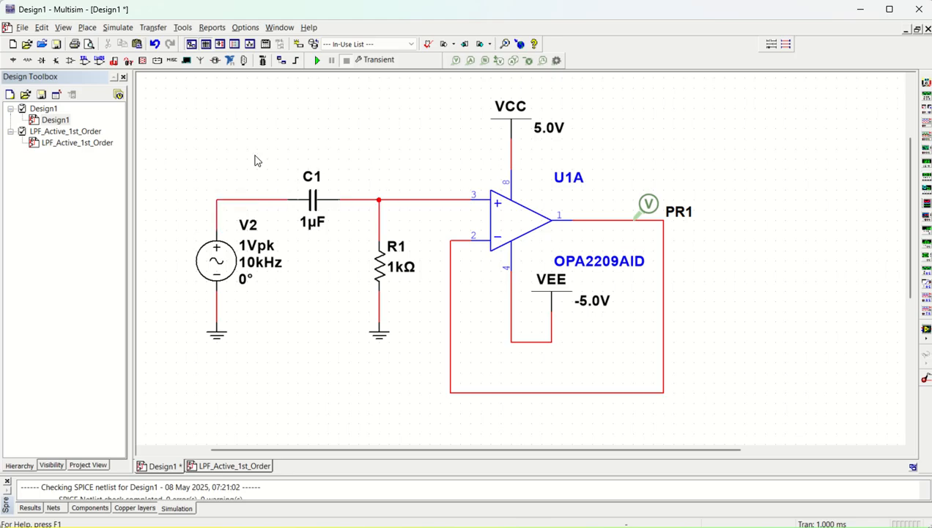
Set the capacitance of C1 to 0.1 µF.
double_click(318, 204)
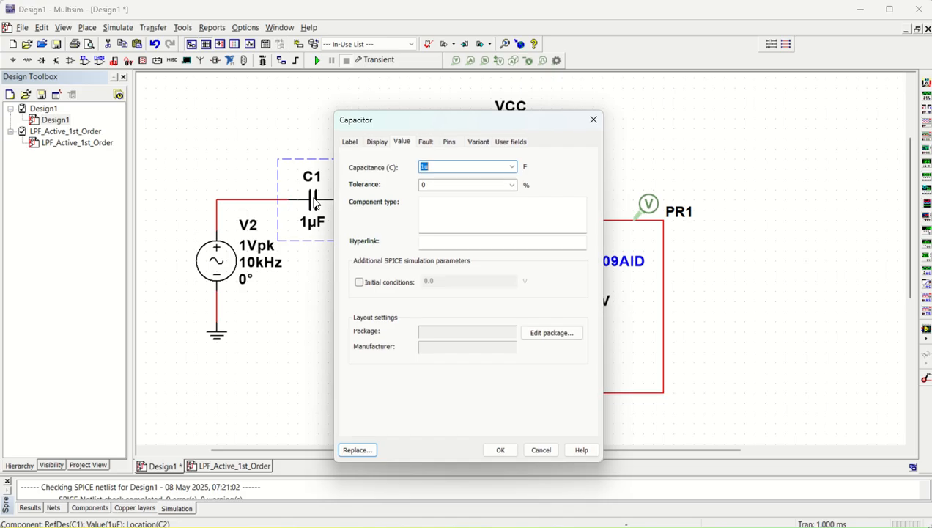
text(0.)
key(Return)
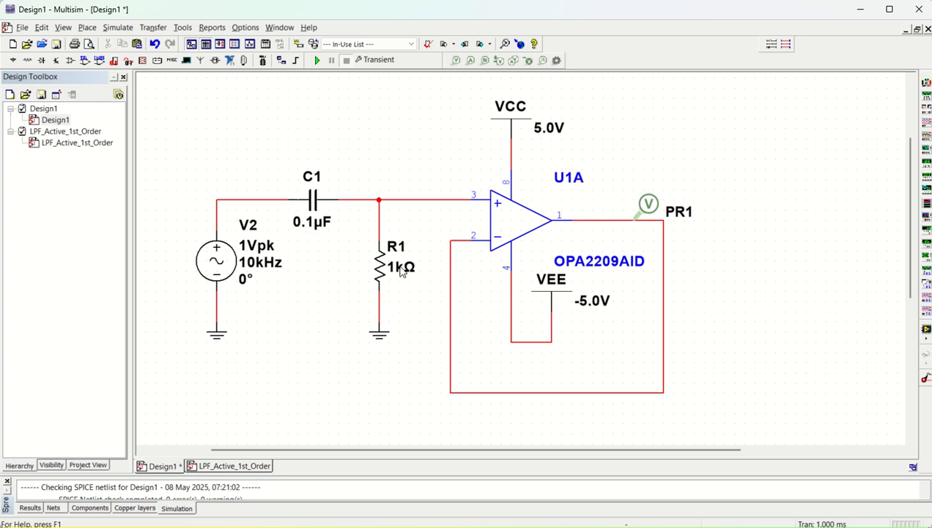
Switch to the Excel design calculation to check the R and C values used for fc, and return to Multisim.
key(alt+Tab)
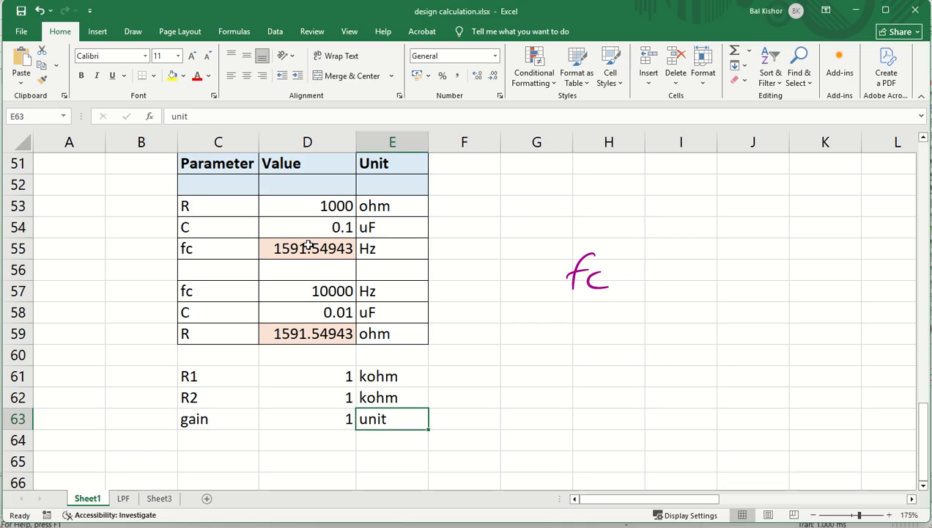
click(308, 206)
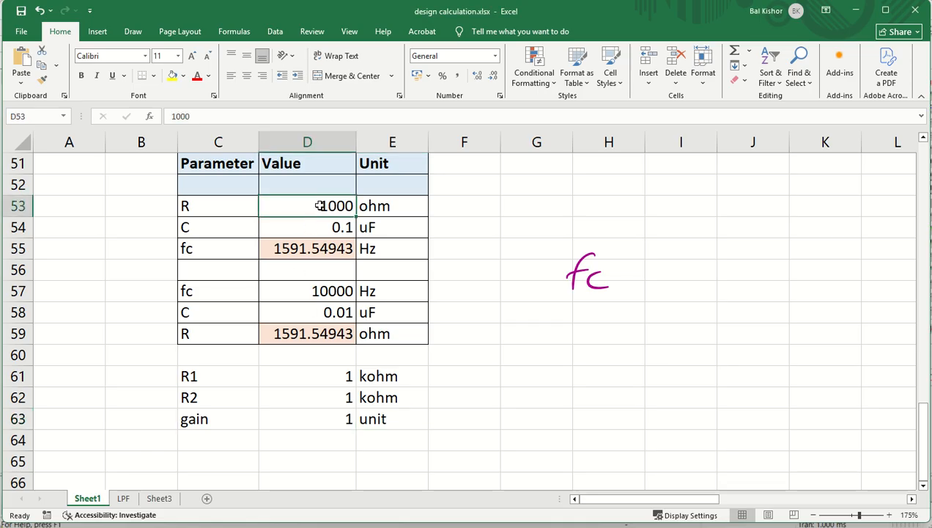
click(311, 233)
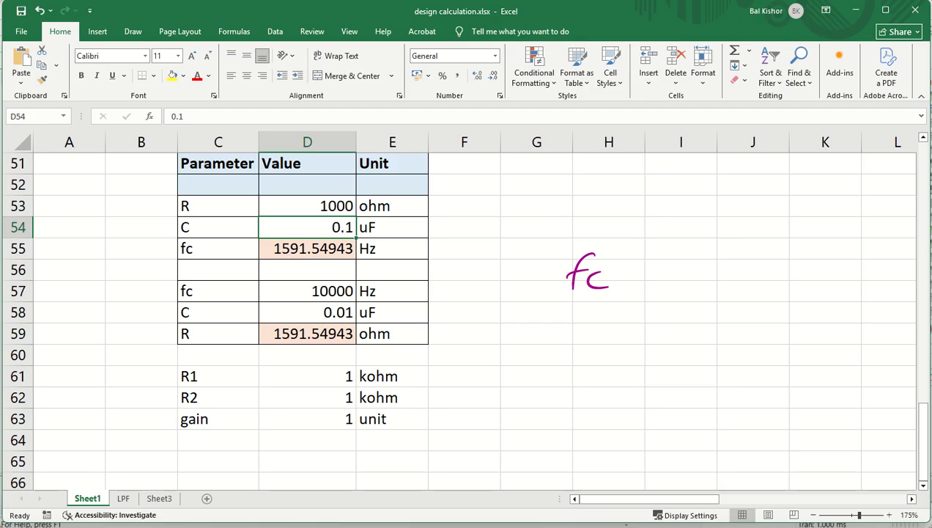
key(alt+Tab)
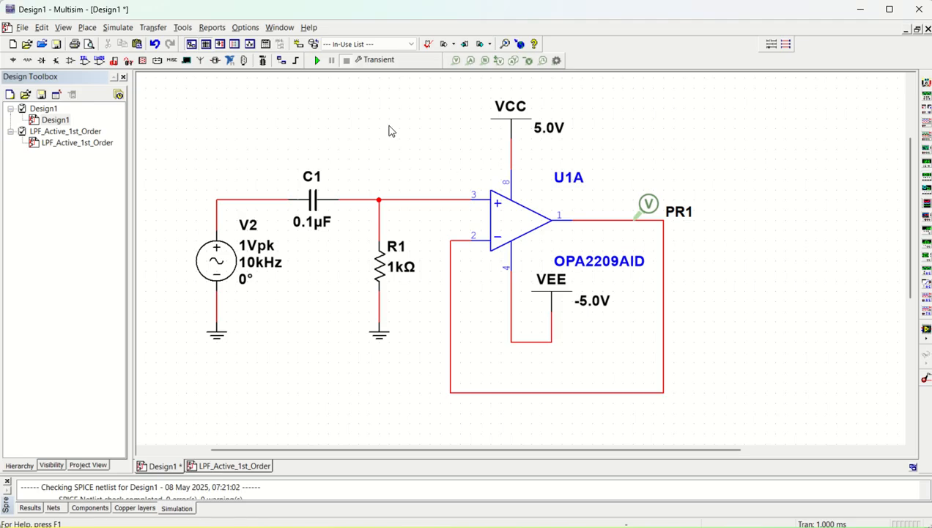
Run an AC Sweep from 1 Hz to 10 MHz with a decade sweep, 10 points per decade and decibel vertical scale.
click(119, 28)
click(134, 90)
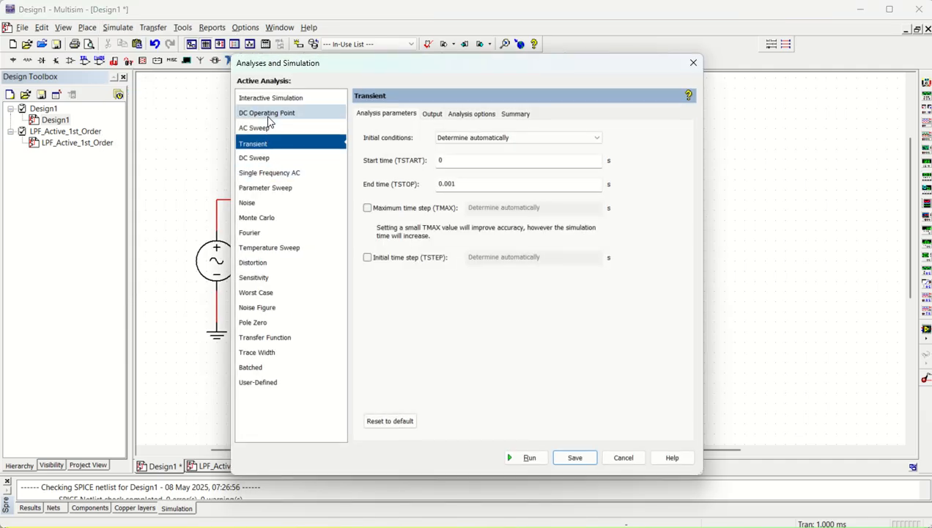
click(263, 129)
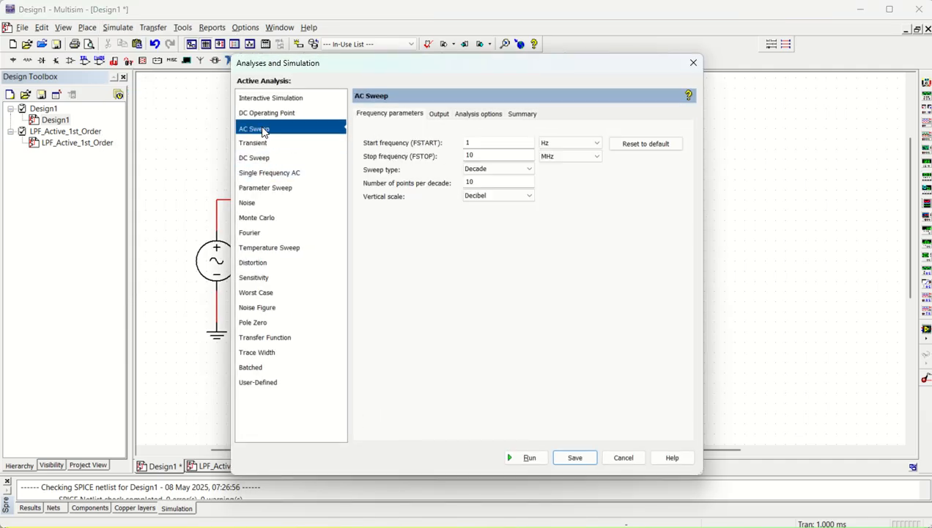
click(570, 162)
click(568, 162)
click(482, 199)
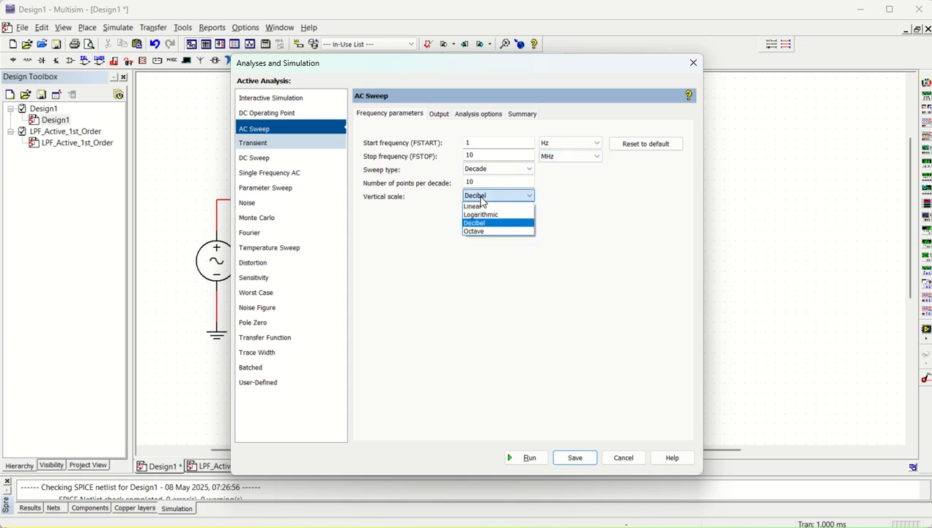
click(483, 198)
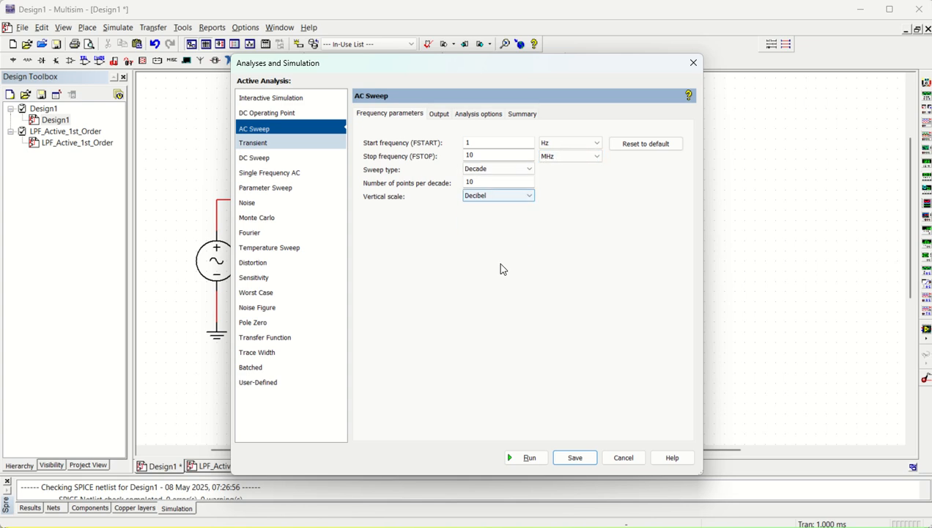
click(526, 457)
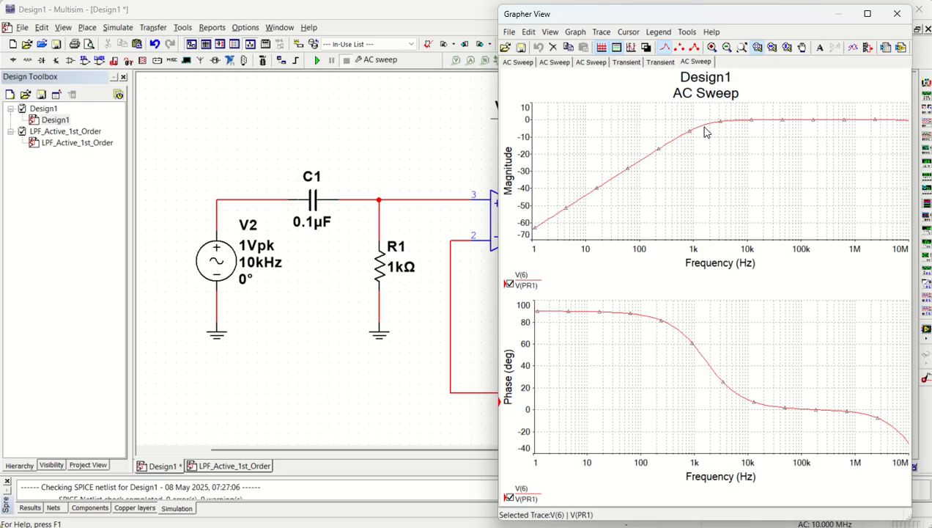
Set the trace width to 4 for both the phase and the magnitude curves of the AC Sweep.
click(601, 32)
mouse_move(634, 145)
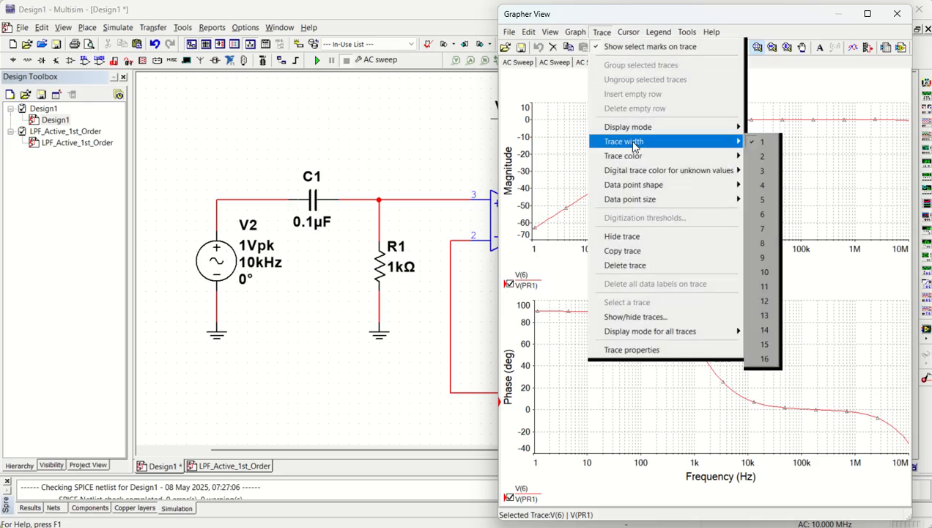
click(760, 186)
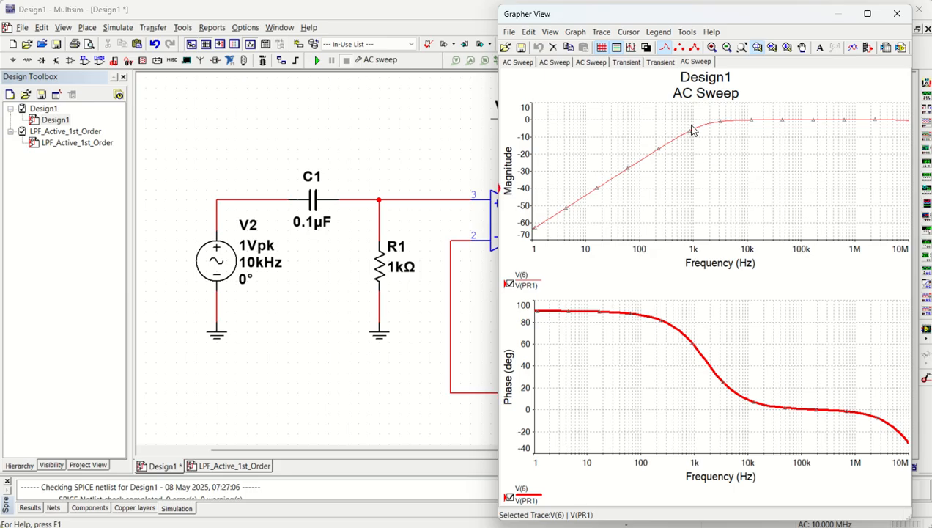
click(601, 33)
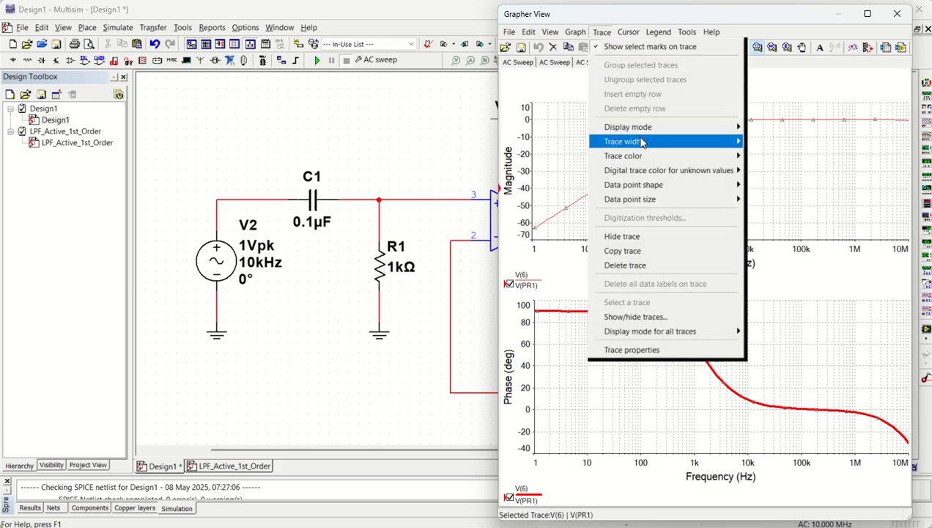
click(755, 187)
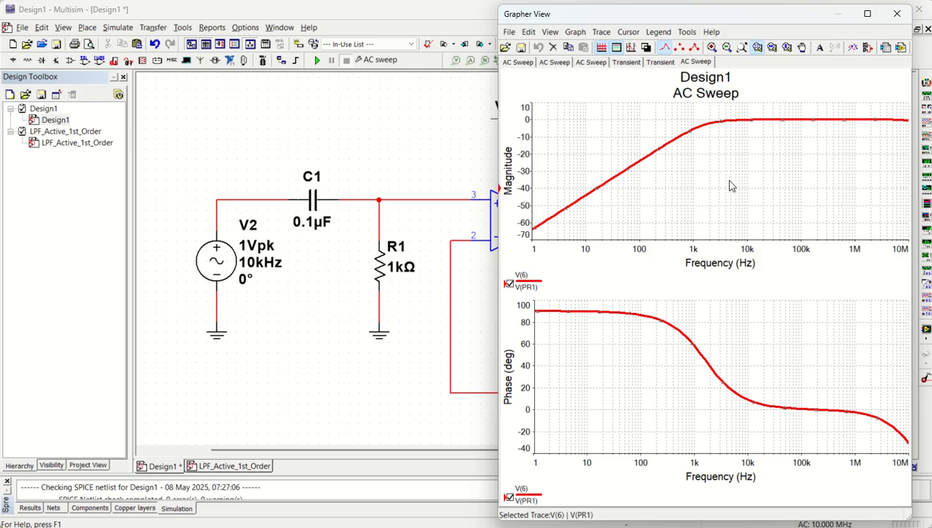
Show cursors on the magnitude plot and move cursor 2 to about 1.58 kHz, near the -3 dB point, to read the cutoff frequency.
click(628, 32)
click(649, 46)
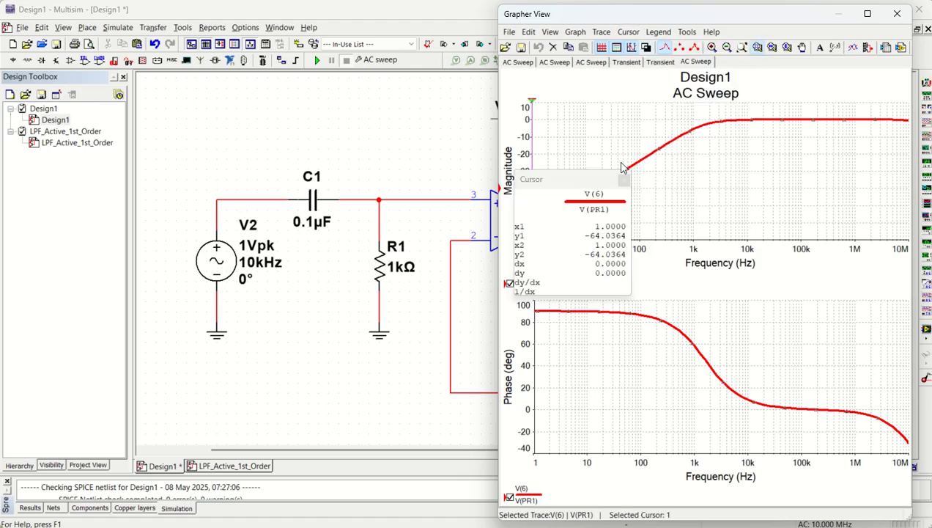
drag(566, 181, 627, 285)
drag(533, 108, 706, 109)
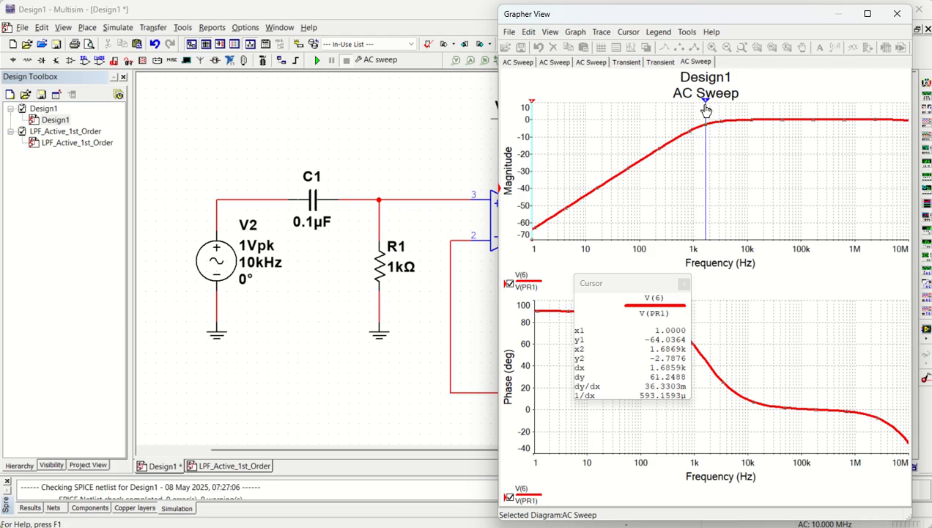
drag(706, 109, 704, 109)
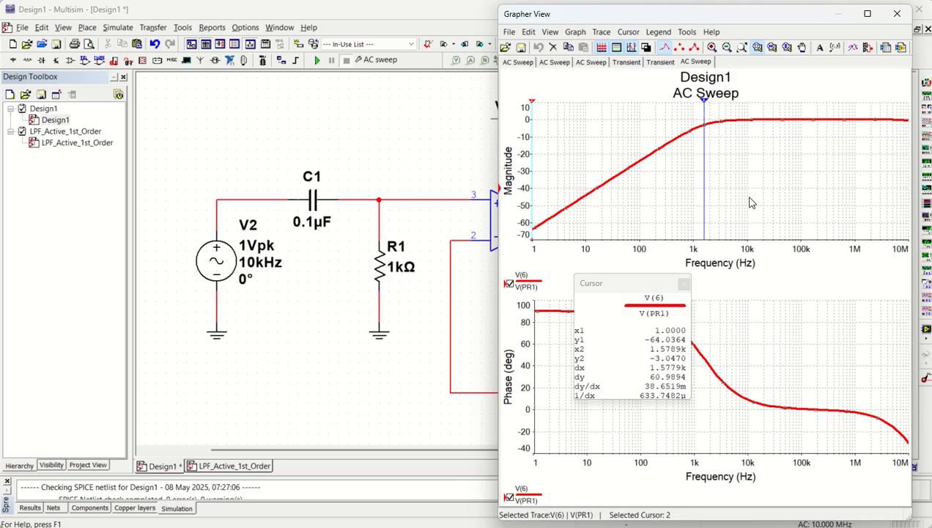
click(432, 142)
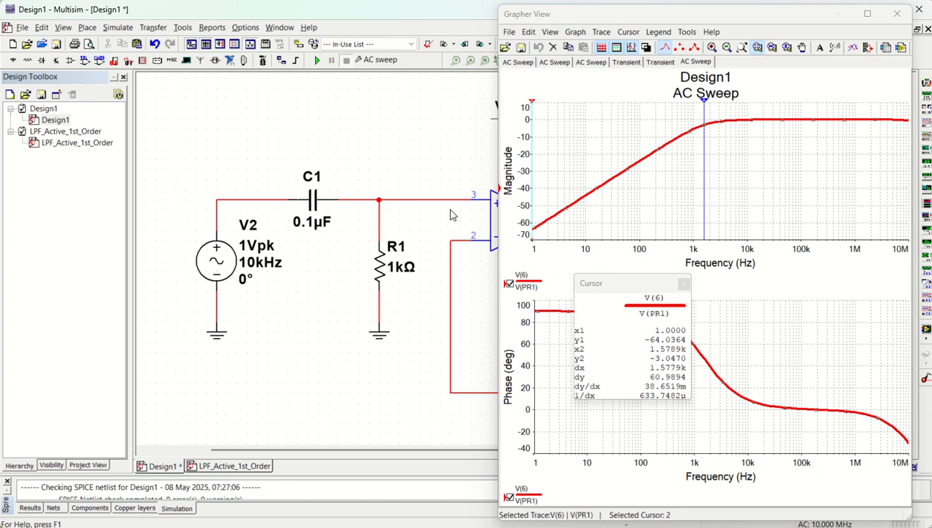
Switch to the Excel design calculation and set fc to 1000 Hz and C to 0.1 uF for the resistor calculation.
key(alt+Tab)
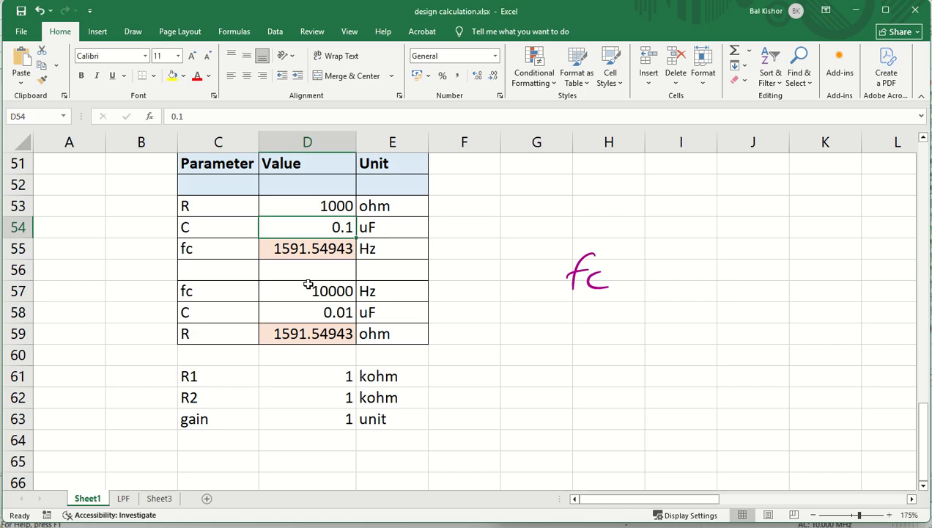
click(302, 292)
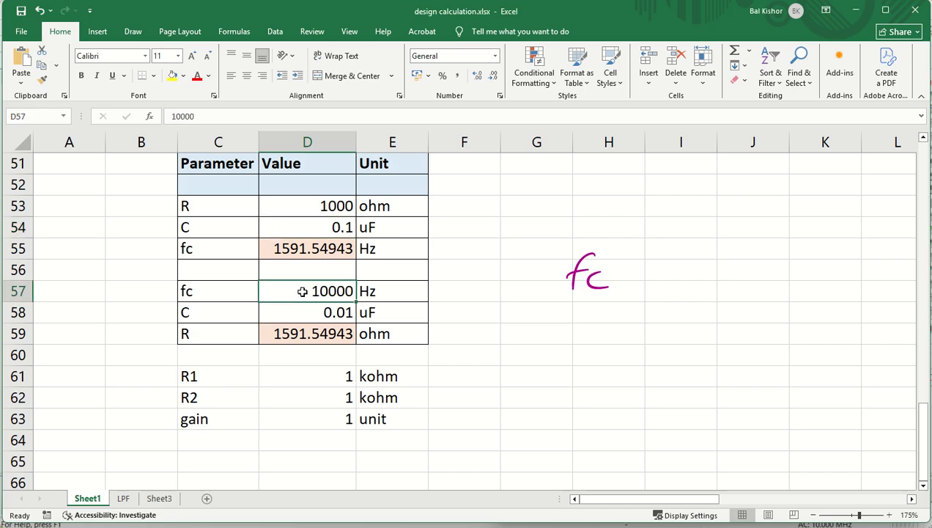
double_click(339, 291)
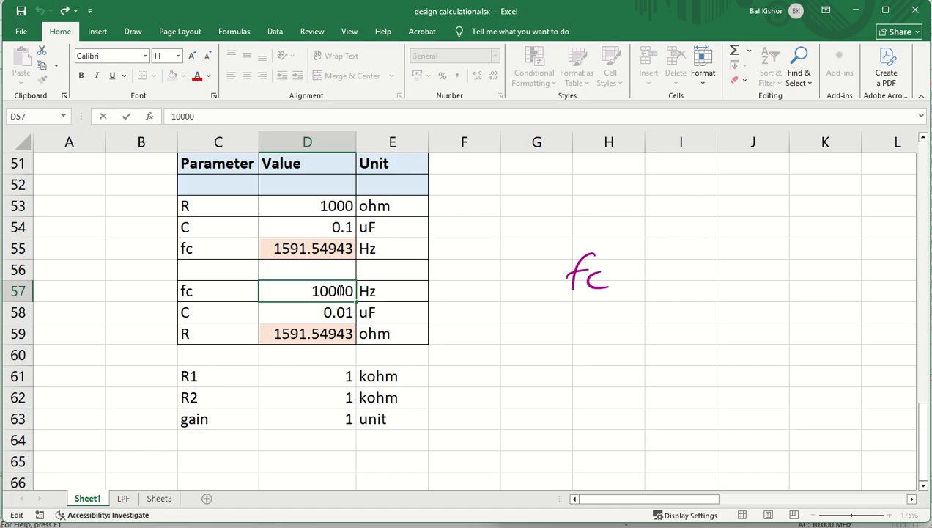
key(BackSpace)
key(Return)
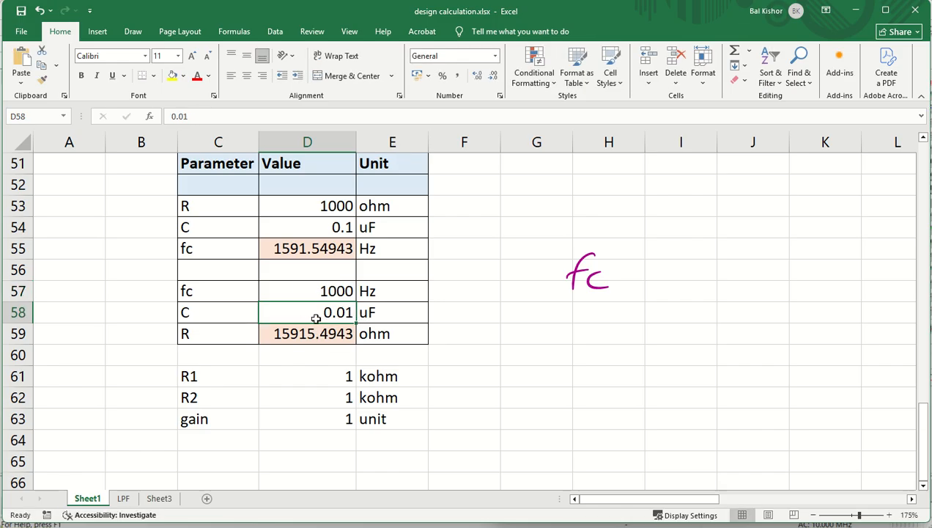
double_click(346, 311)
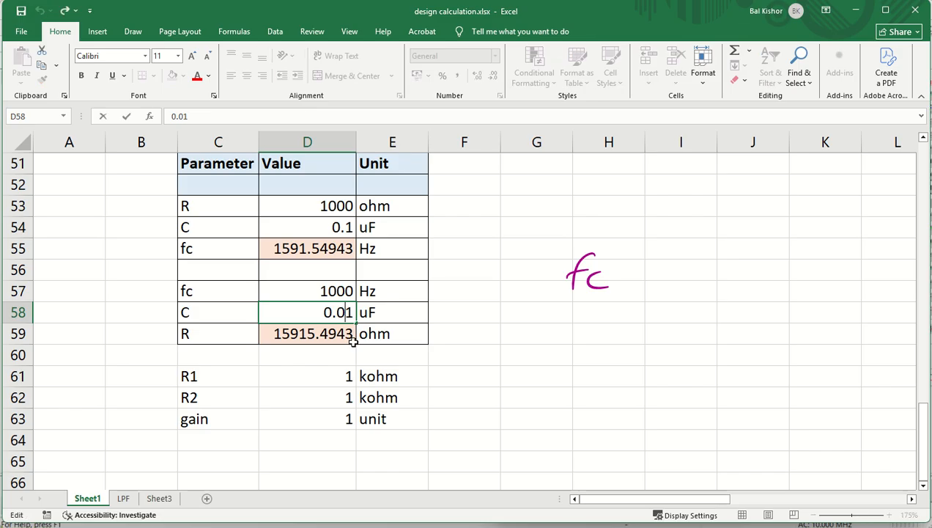
key(BackSpace)
key(Return)
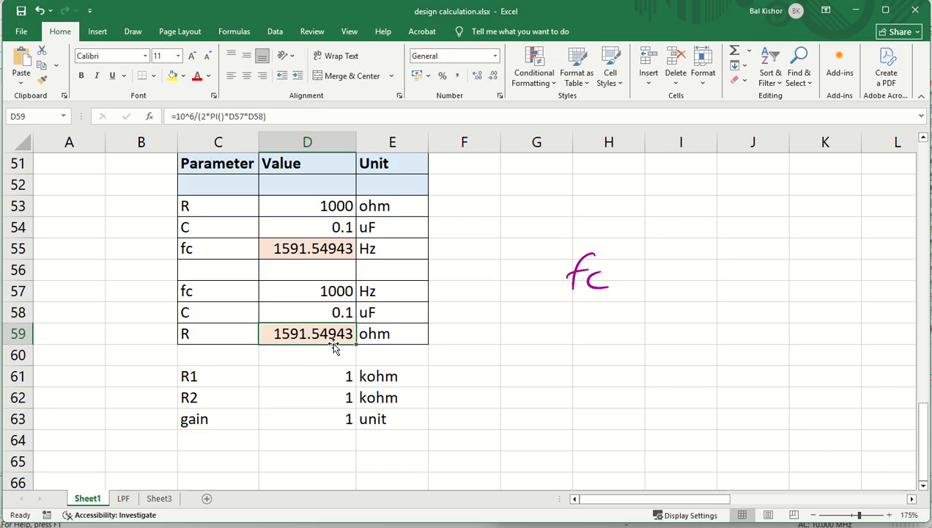
click(317, 309)
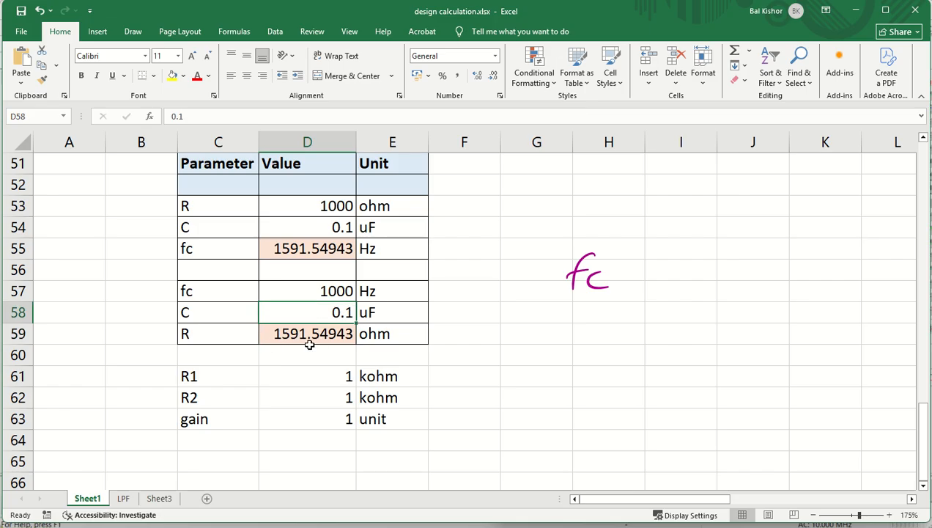
Return to Multisim and set the resistance of R1 in the high-pass filter to 1.59k.
click(586, 526)
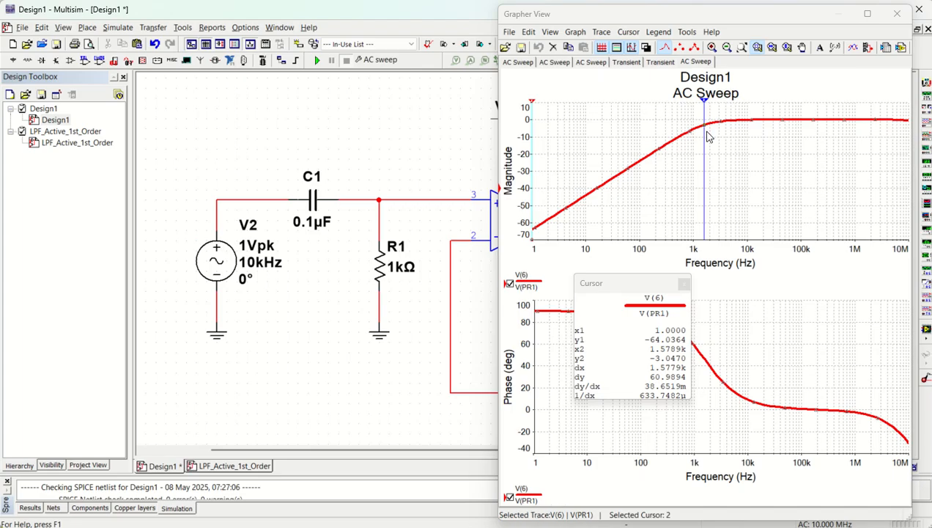
click(705, 167)
scroll(372, 134, right, 3)
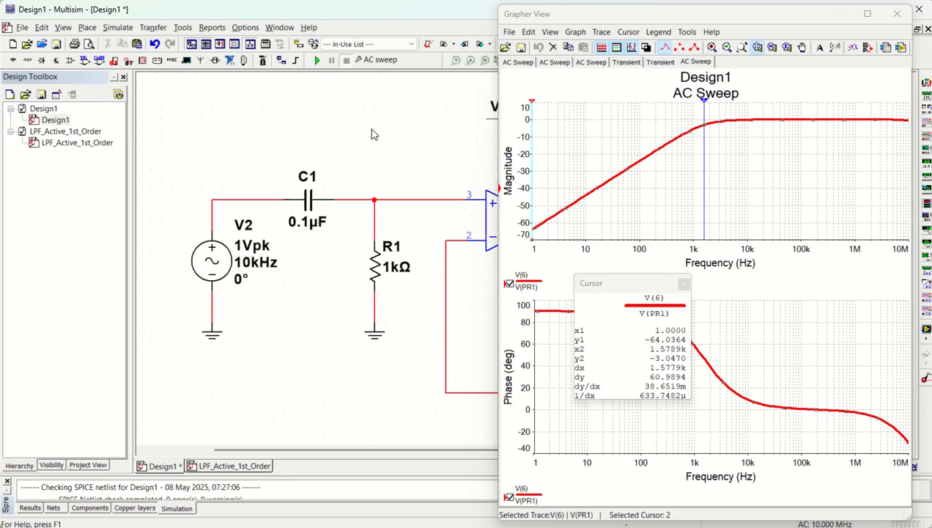
scroll(378, 199, down, 1)
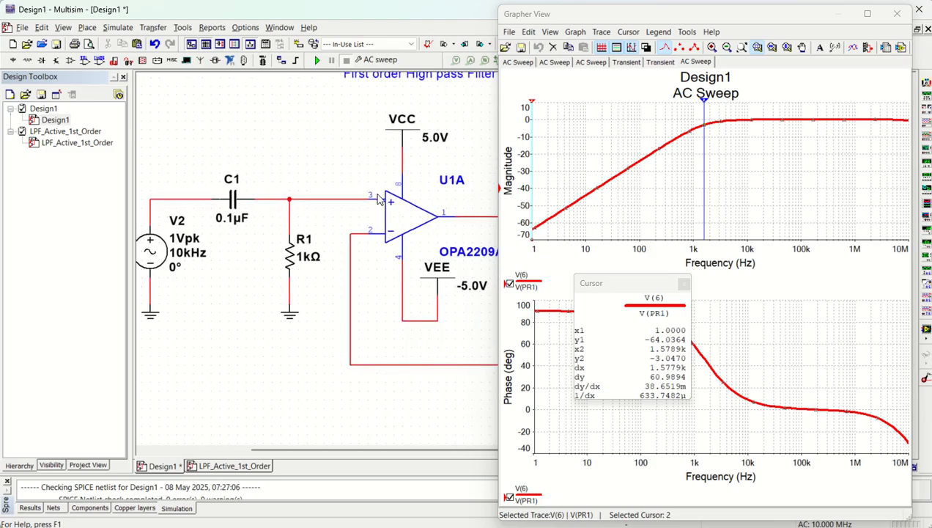
scroll(378, 199, down, 2)
scroll(397, 210, up, 1)
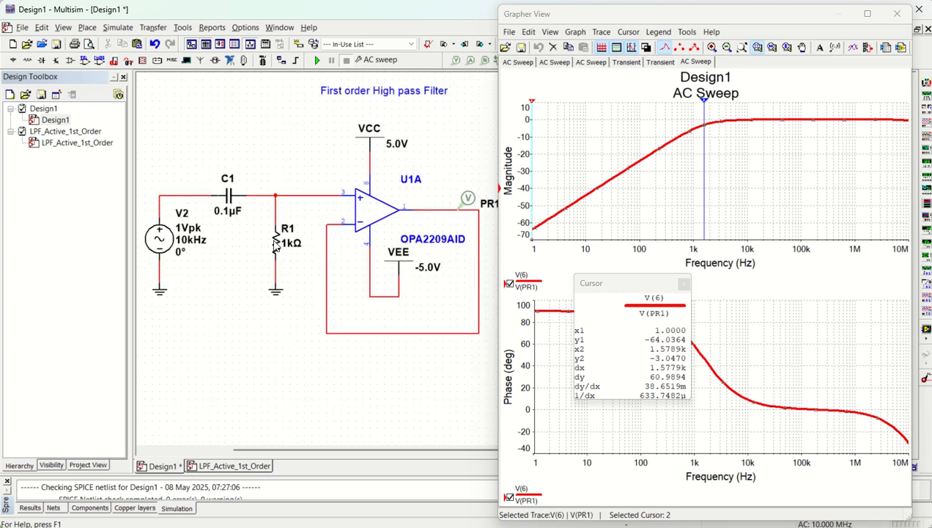
double_click(273, 242)
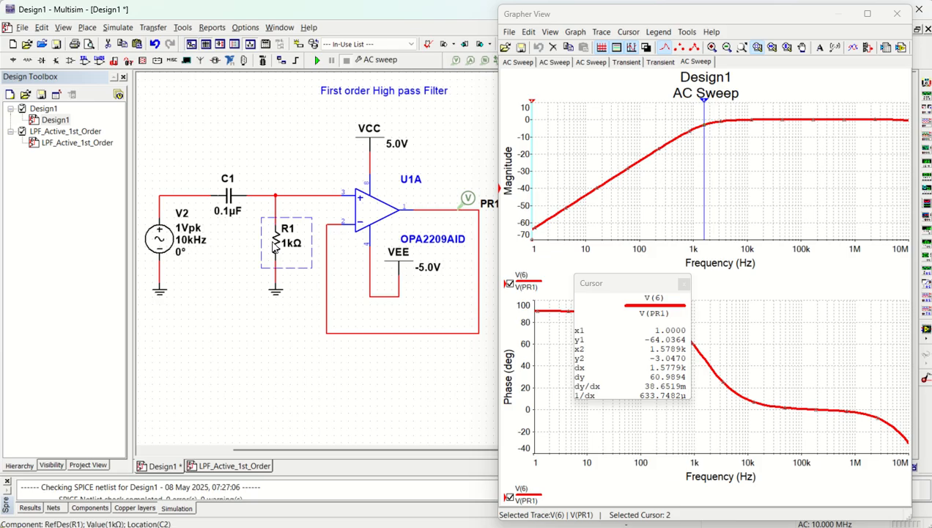
text(1)
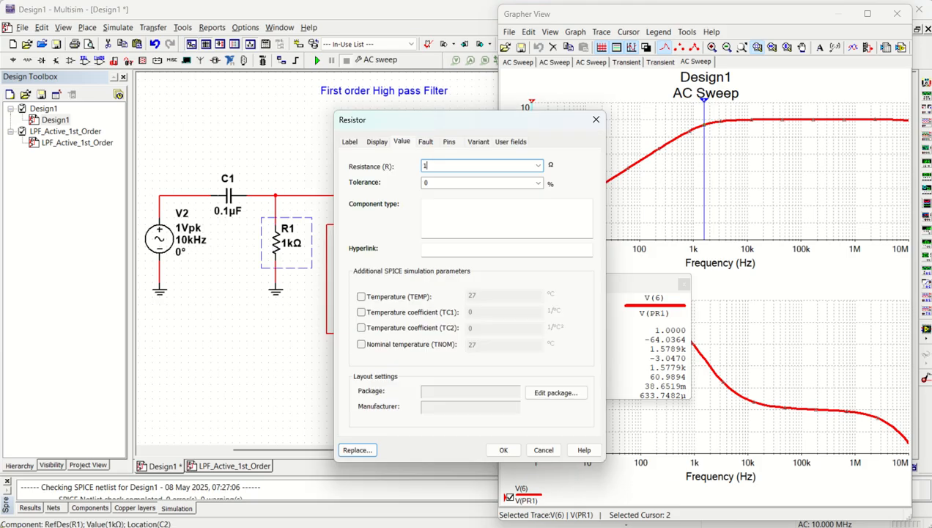
text(.59k)
key(Return)
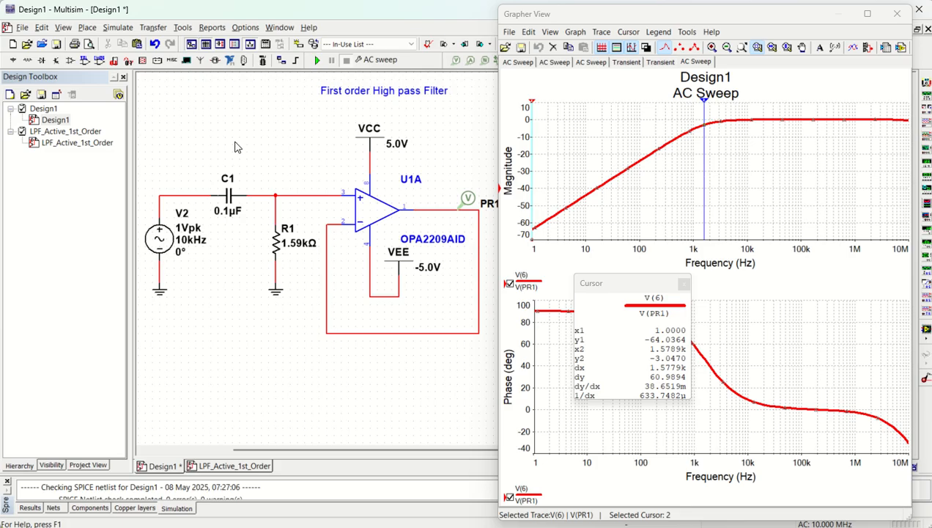
Rerun the AC Sweep and move cursor 2 on the magnitude plot to about 1.016 kHz, near the -3 dB point.
click(315, 60)
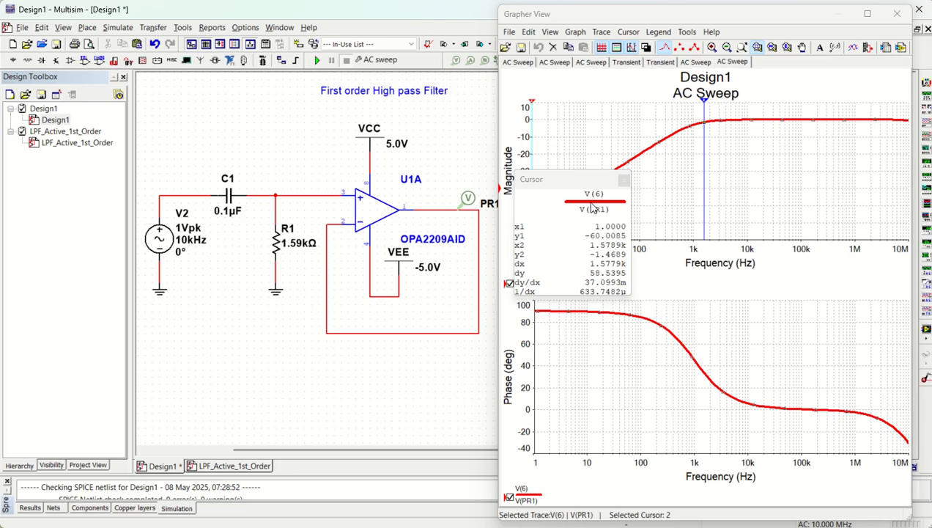
drag(562, 183, 615, 213)
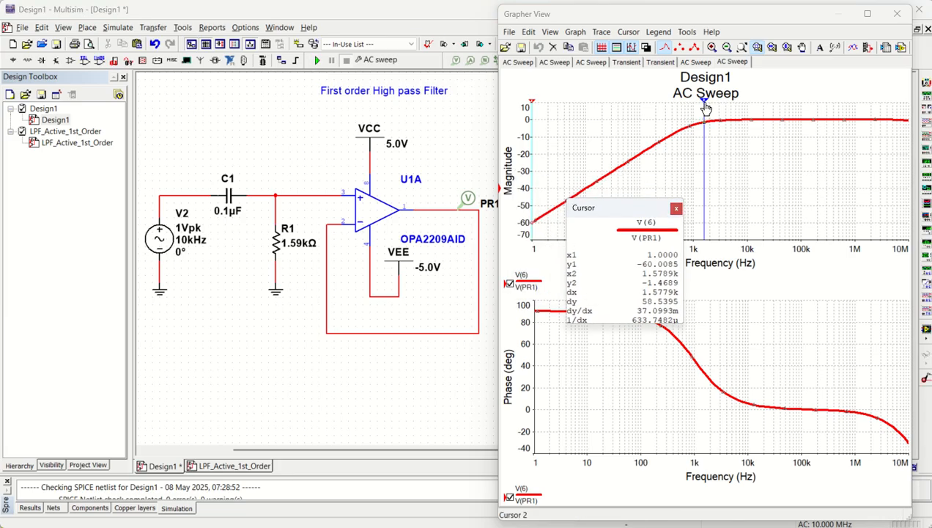
drag(706, 108, 693, 112)
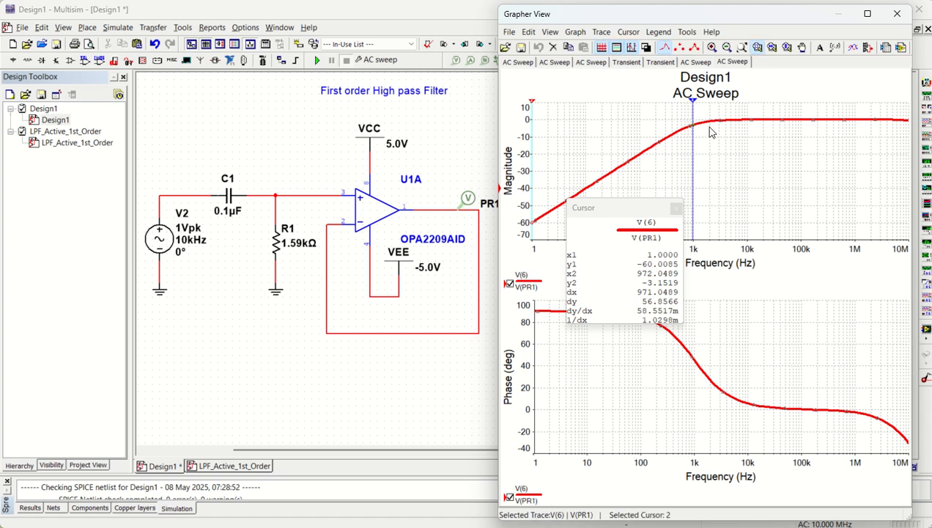
drag(696, 107, 695, 107)
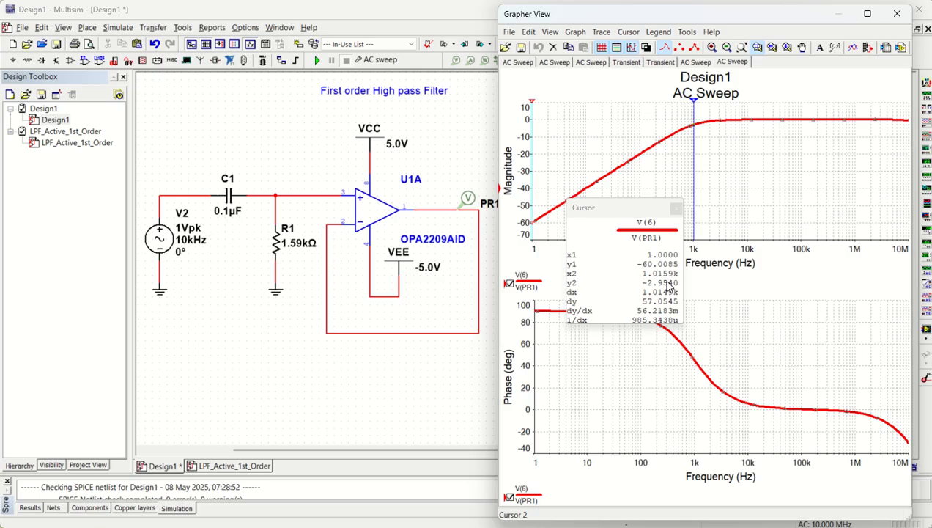
click(366, 419)
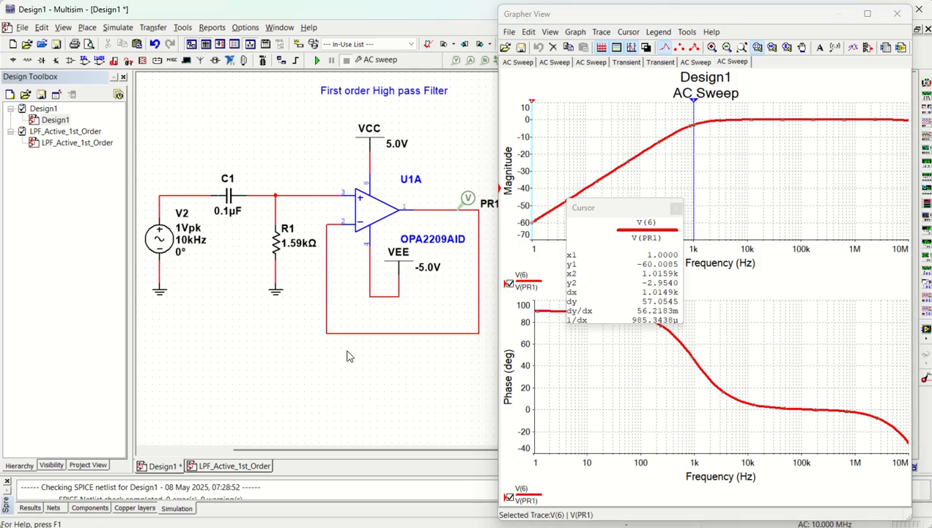
scroll(348, 324, down, 1)
scroll(442, 295, up, 1)
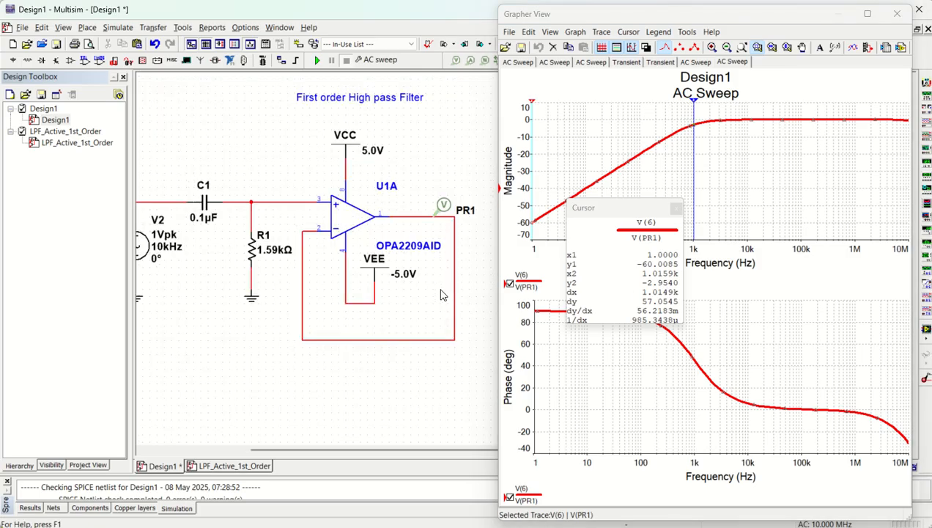
scroll(408, 284, down, 1)
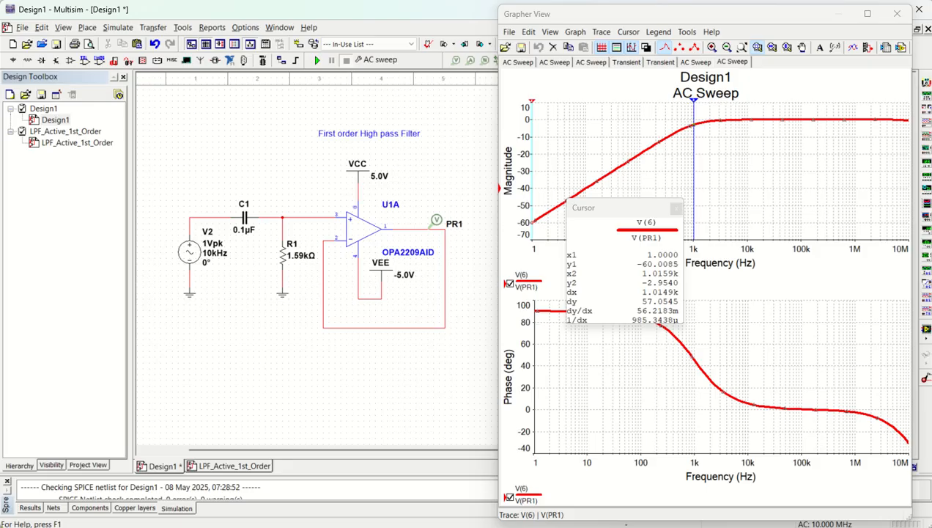
Switch to the Excel design calculation and set R to 10000 ohm in the cutoff frequency calculation.
key(alt+Tab)
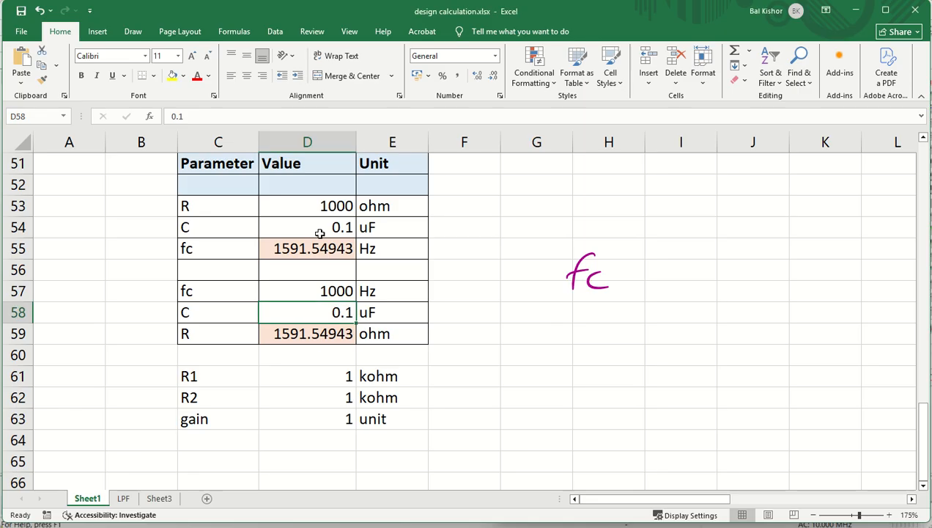
click(308, 205)
double_click(336, 205)
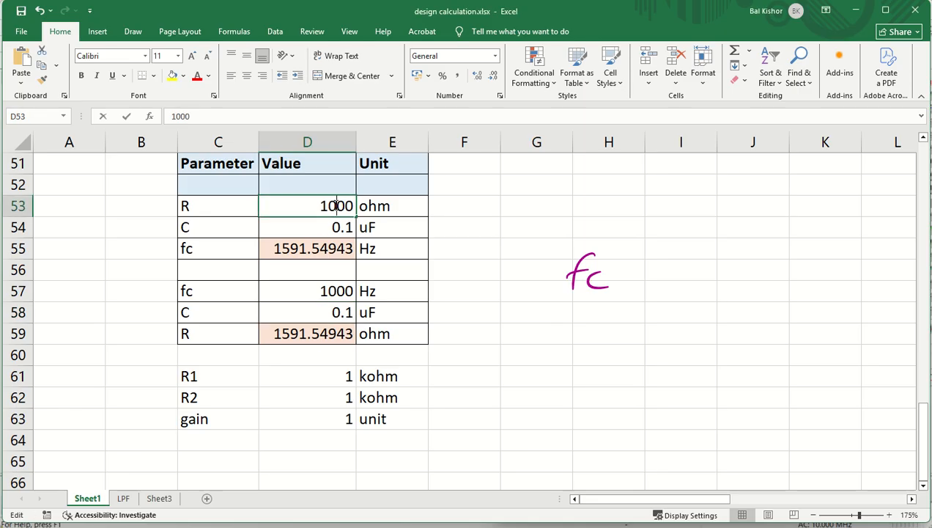
text(0)
key(Return)
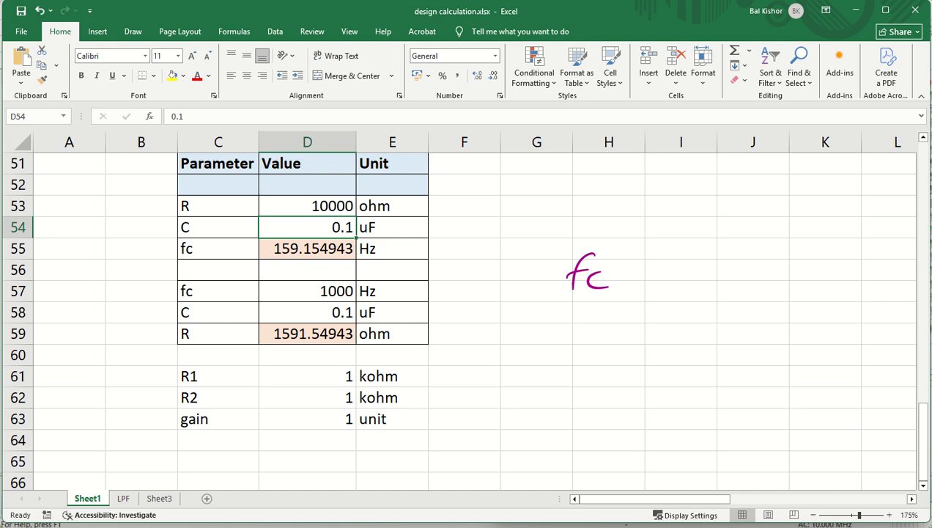
Return to Multisim, hide the plot cursors and set the resistance of R1 to 10k.
key(alt+Tab)
click(591, 153)
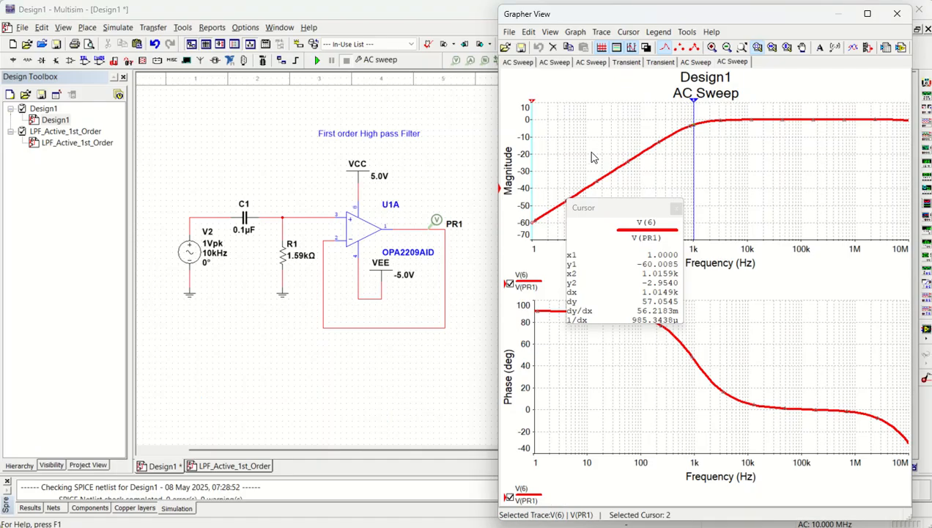
click(675, 208)
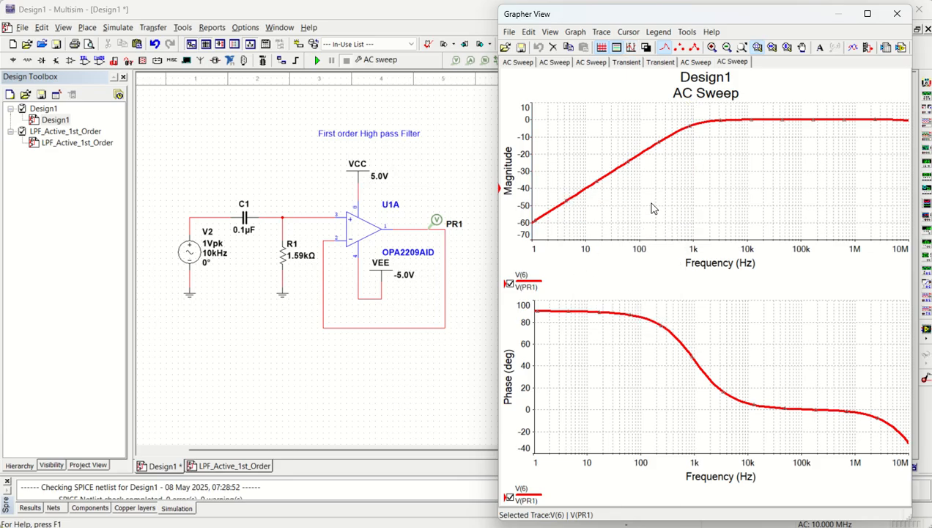
double_click(286, 256)
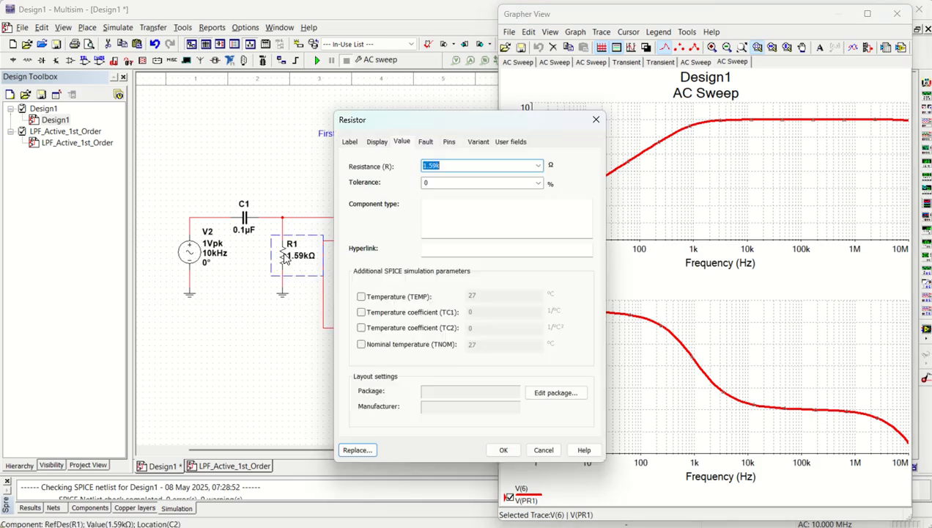
text(10k)
key(Return)
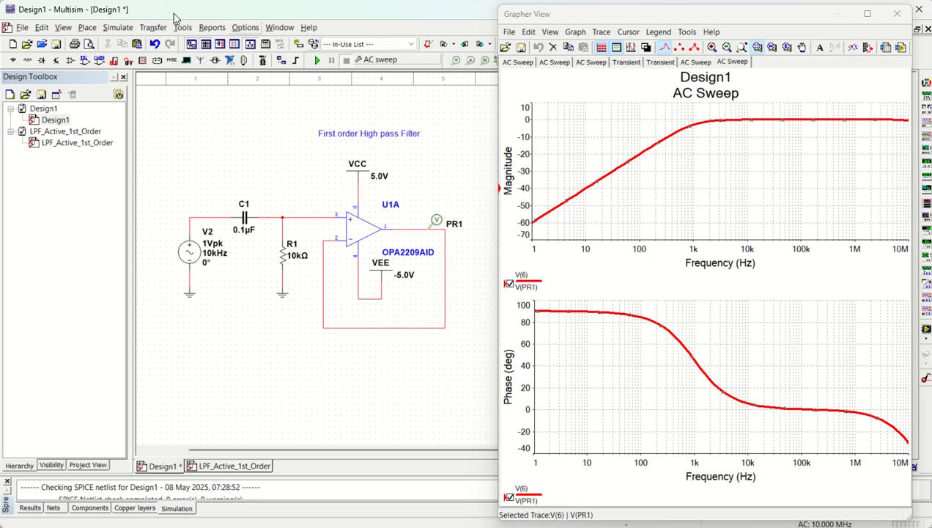
Rerun the AC Sweep, show cursors and move cursor 2 on the magnitude plot to about 159 Hz, near the -3 dB point.
click(316, 62)
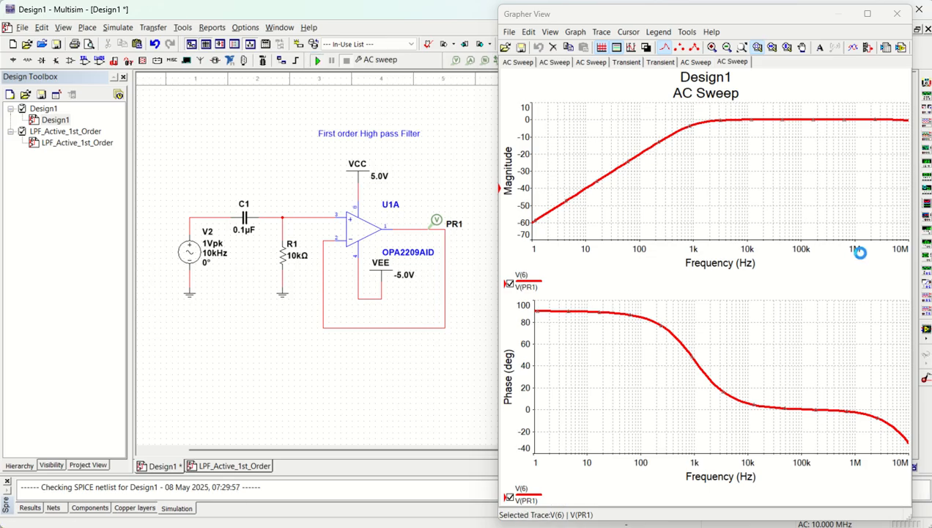
click(628, 31)
click(649, 47)
drag(566, 184, 611, 238)
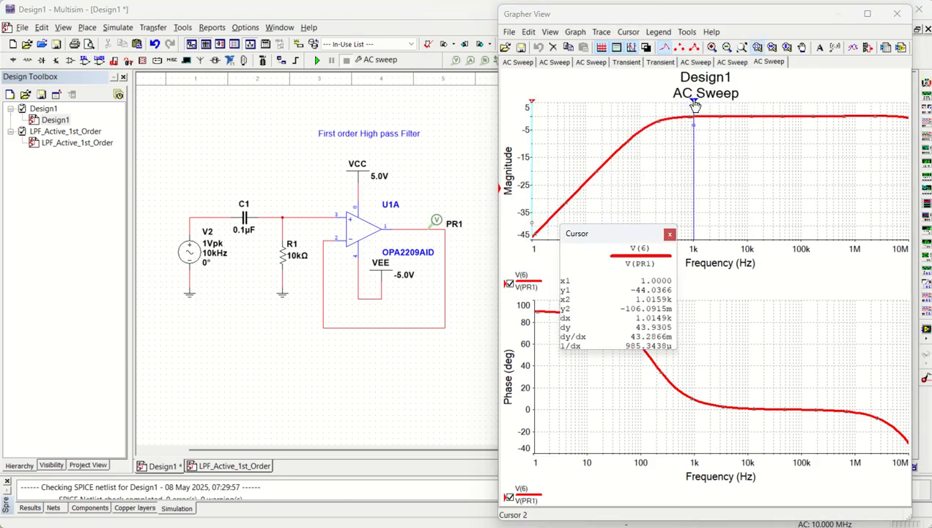
drag(695, 105, 684, 104)
drag(608, 268, 599, 331)
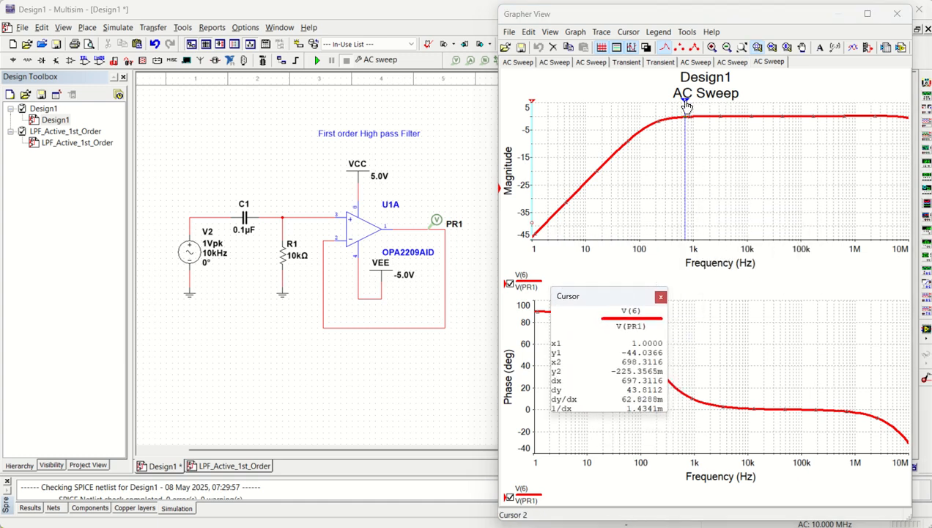
drag(685, 105, 650, 107)
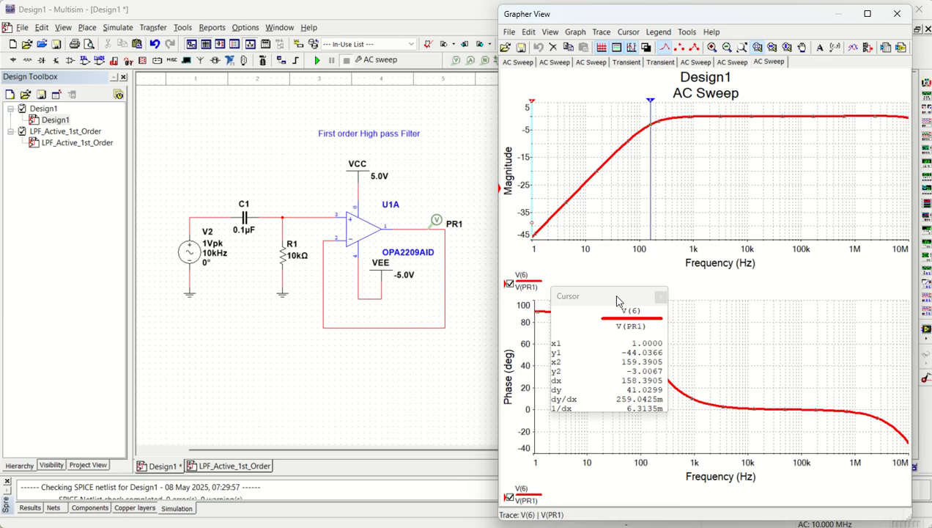
drag(617, 301, 623, 277)
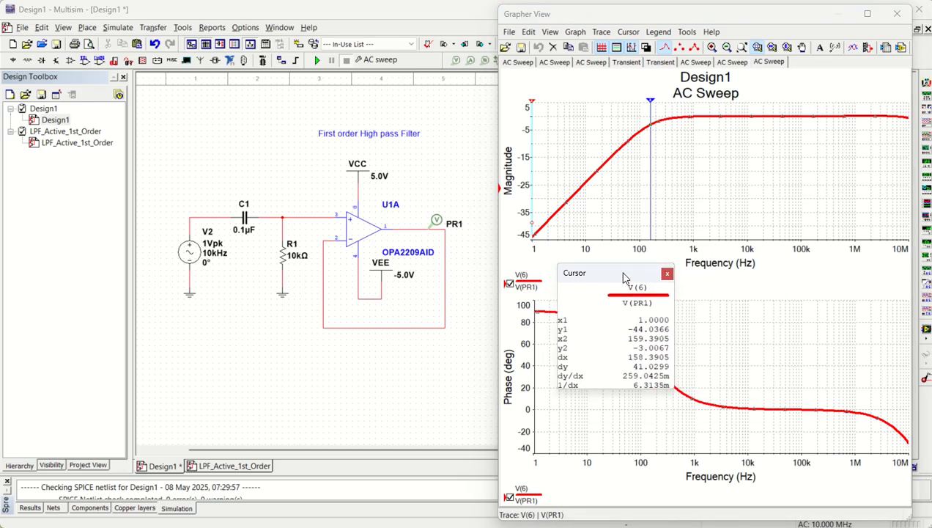
click(462, 256)
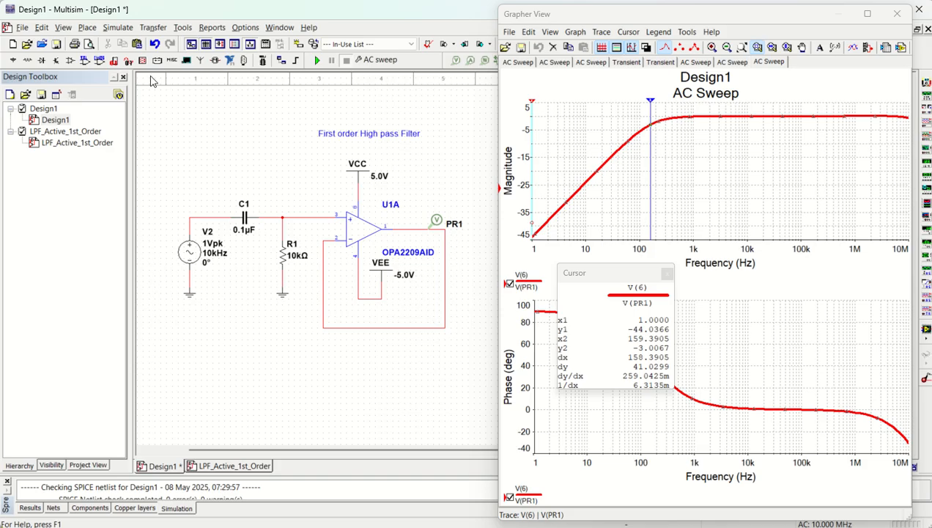
Switch the active analysis to Transient and run it from 0 to 0.001 s.
click(117, 28)
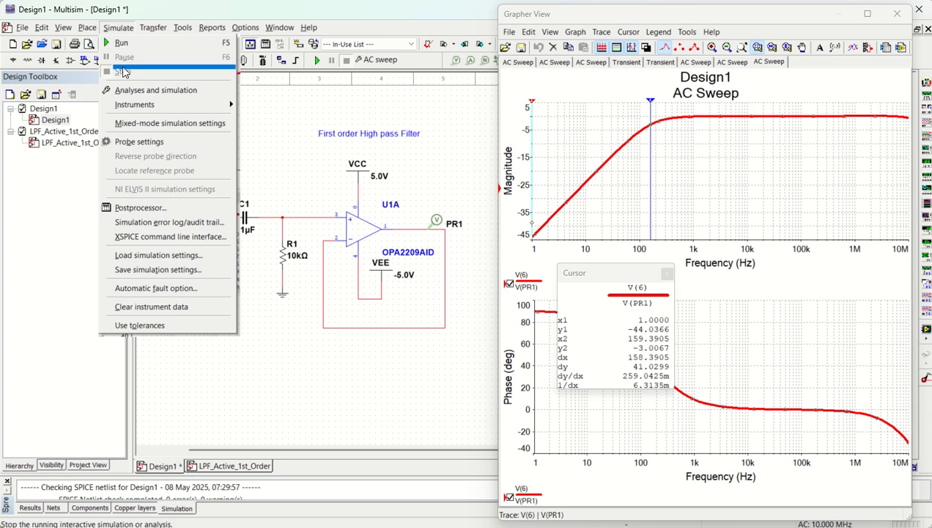
click(121, 90)
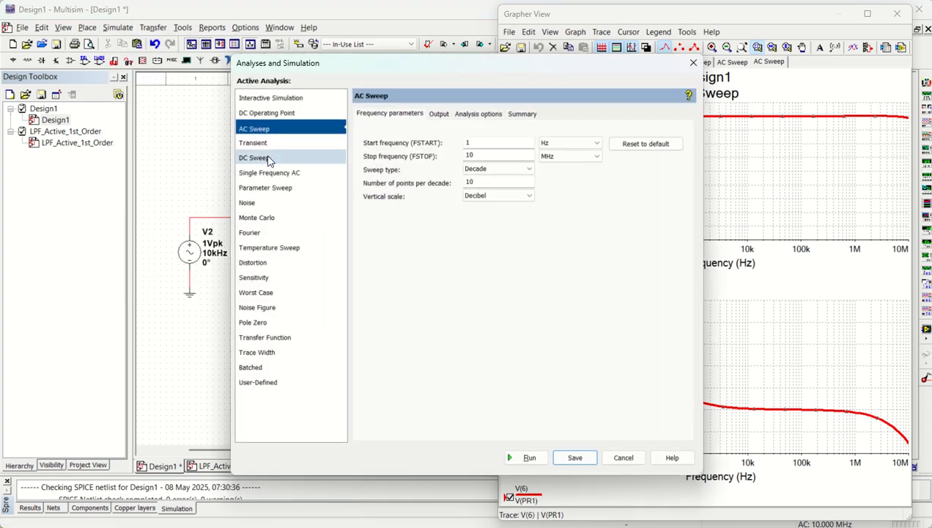
click(265, 144)
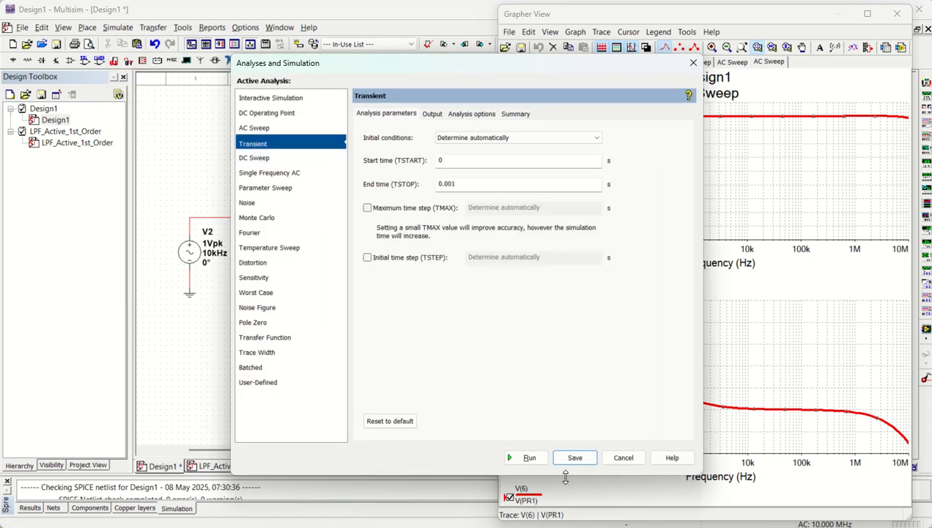
click(529, 458)
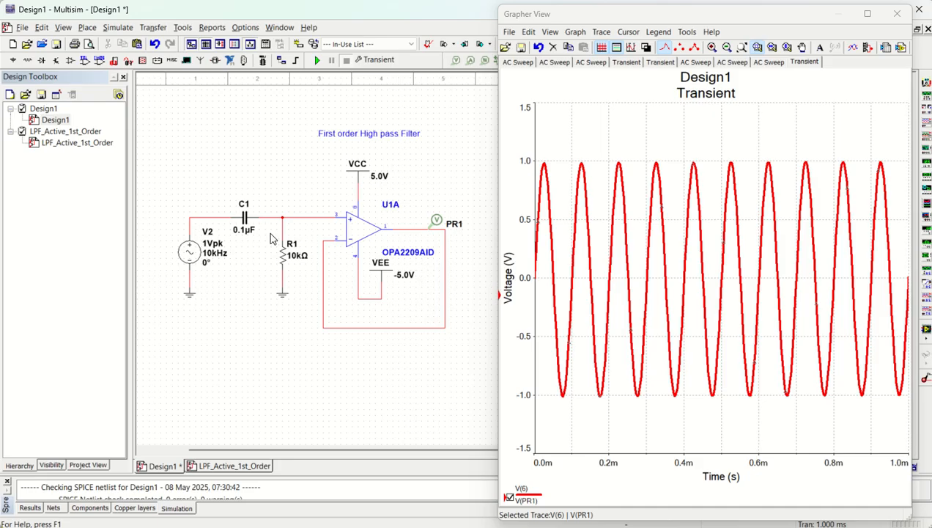
Set the resistance of R1 to 1k and rerun the transient analysis.
double_click(288, 255)
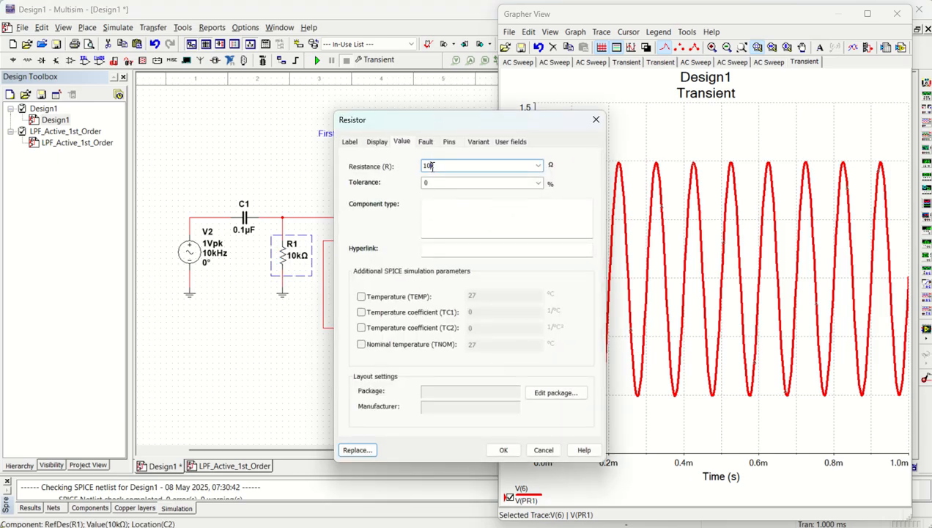
key(Return)
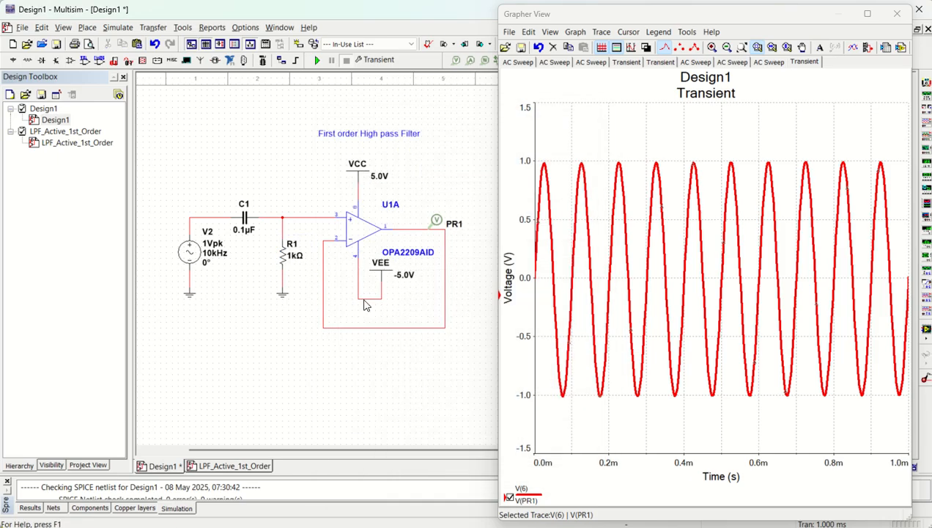
click(315, 60)
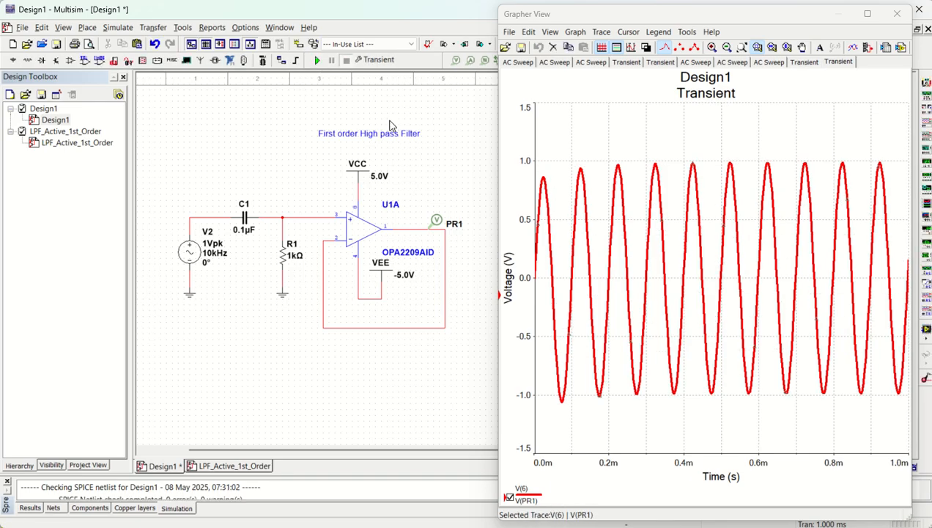
Place a voltage probe on the input wire between V2 and C1, and rerun the transient analysis.
click(455, 60)
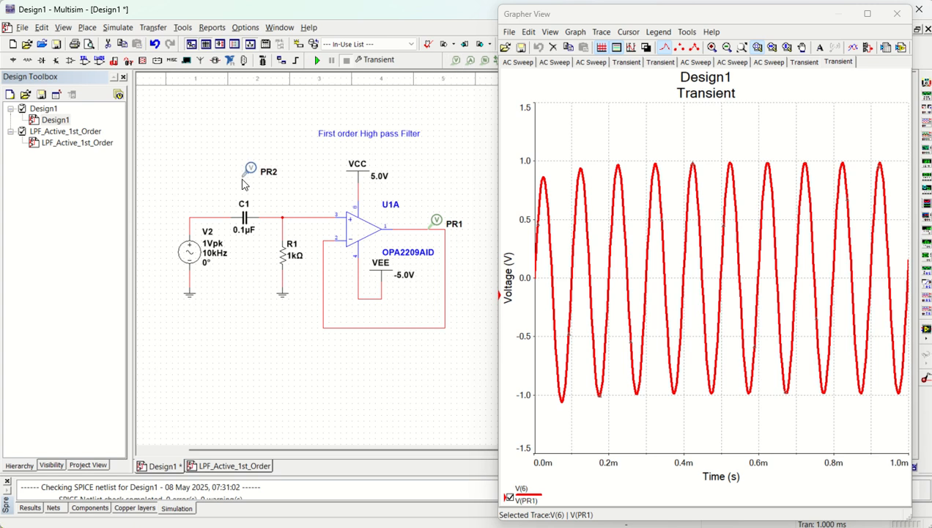
click(193, 216)
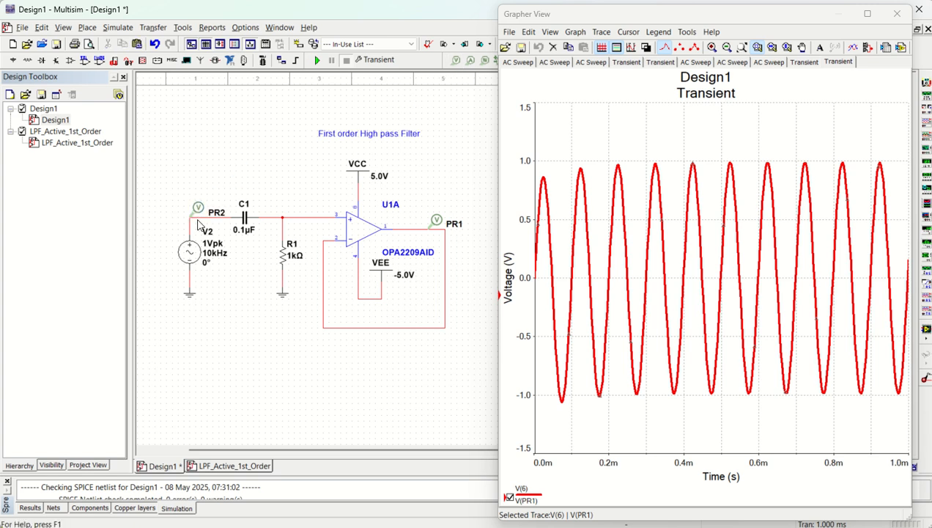
click(318, 60)
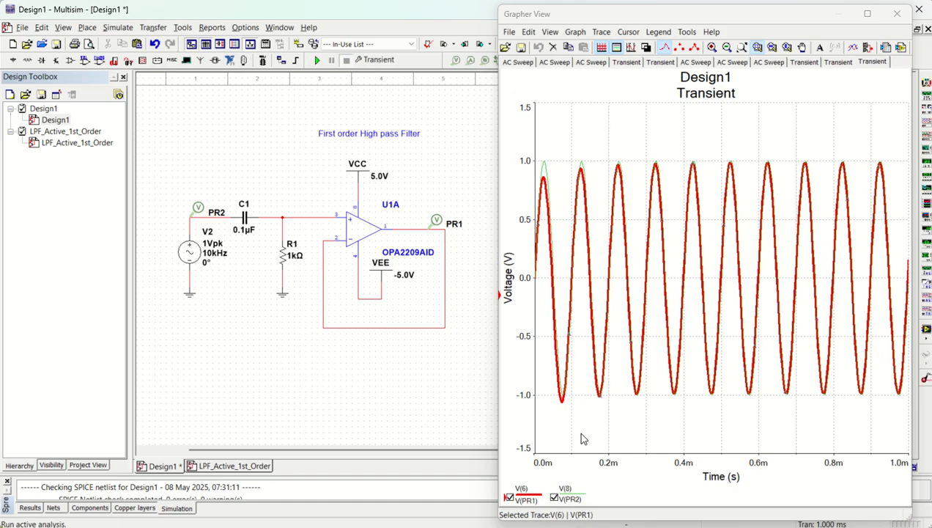
Temporarily hide the V(PR1) trace, set the V(PR2) trace width to 4, and show both traces again.
click(509, 497)
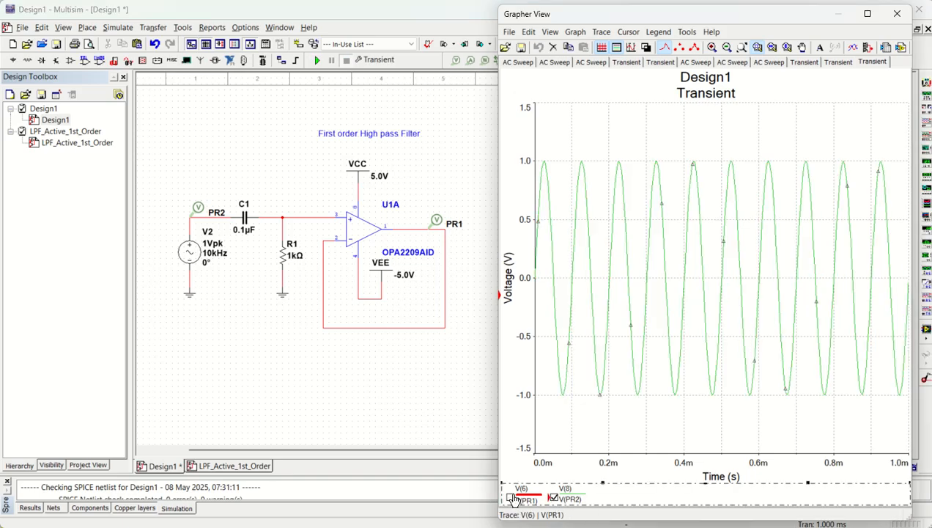
click(601, 31)
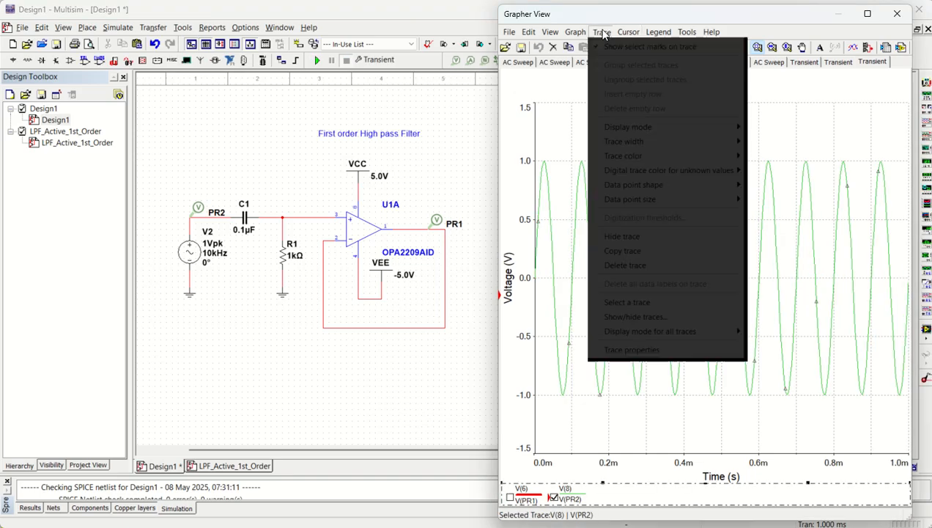
mouse_move(651, 149)
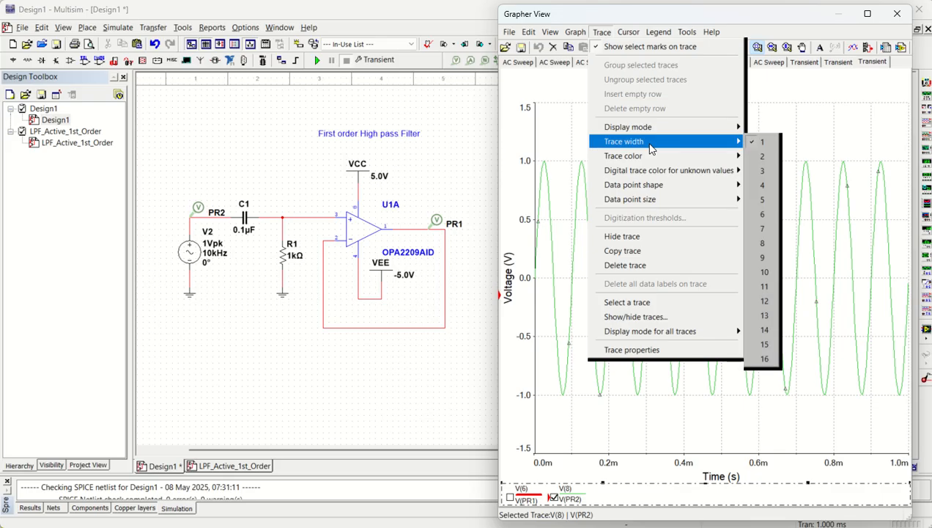
click(763, 189)
click(511, 498)
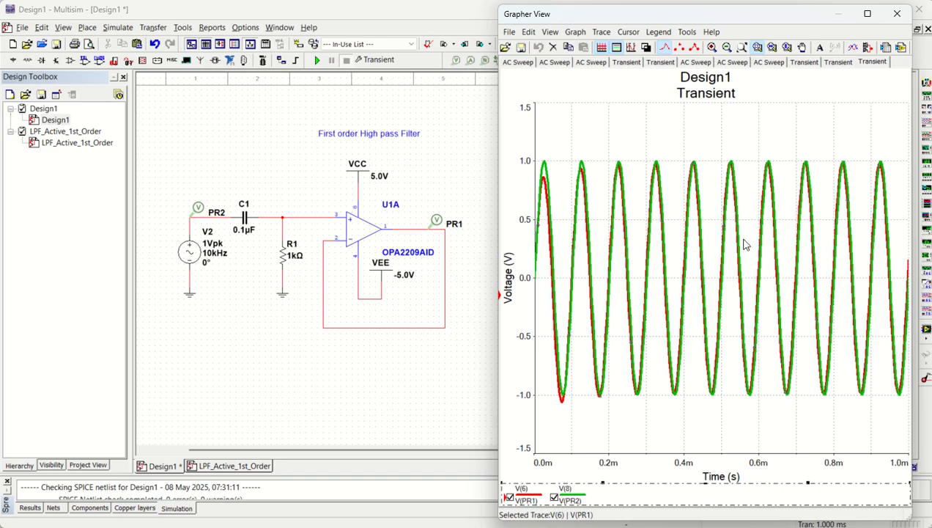
click(398, 387)
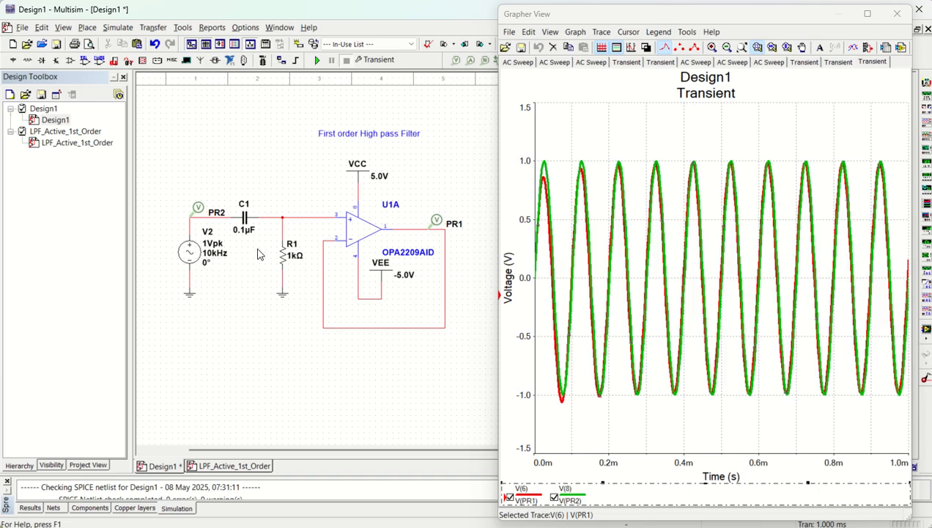
Switch to the Excel design calculation and set R to 1000 ohm in the cutoff frequency calculation.
key(alt+Tab)
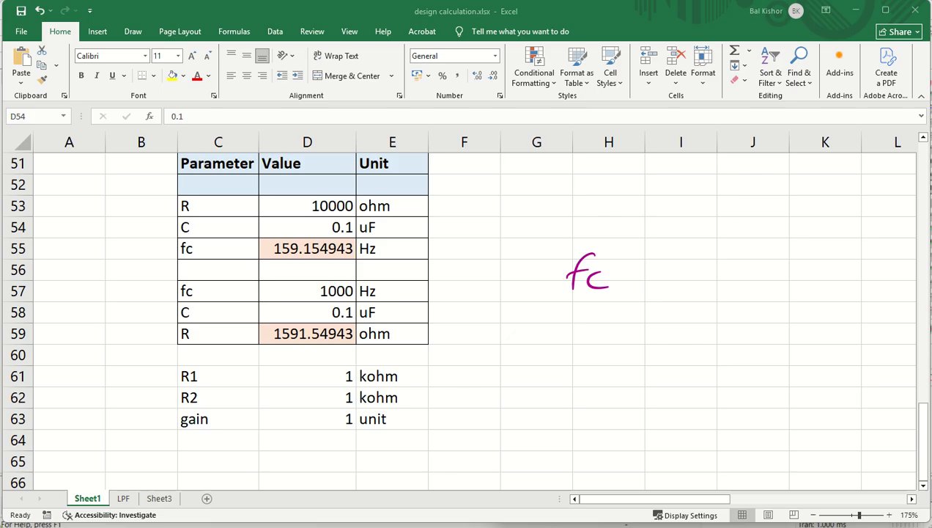
click(333, 207)
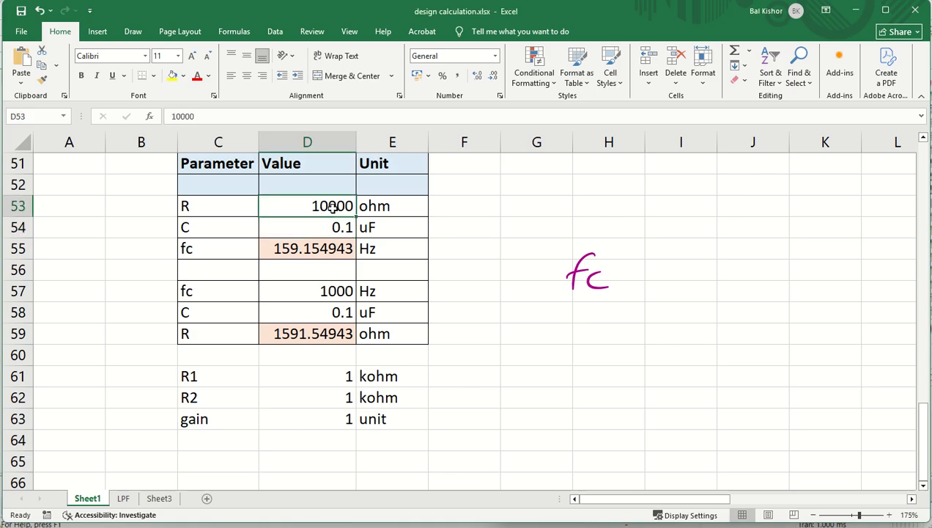
double_click(333, 206)
key(BackSpace)
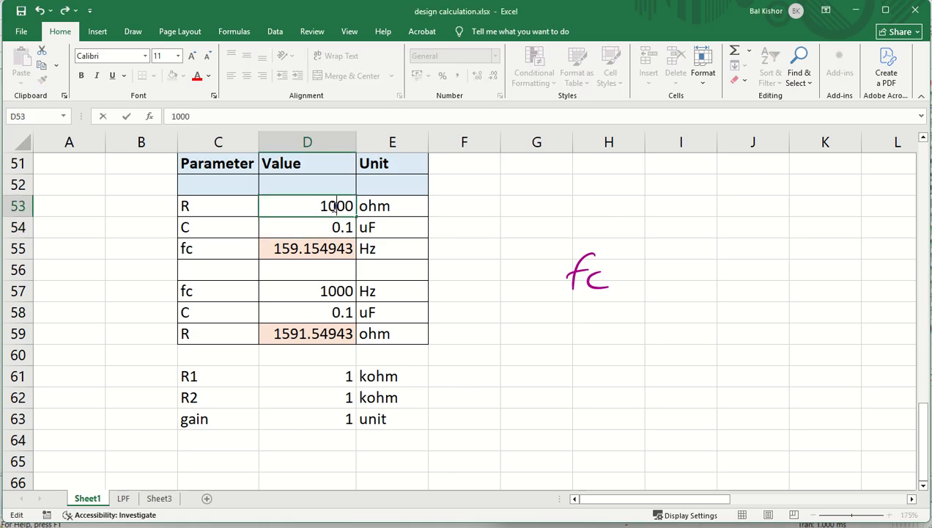
key(Return)
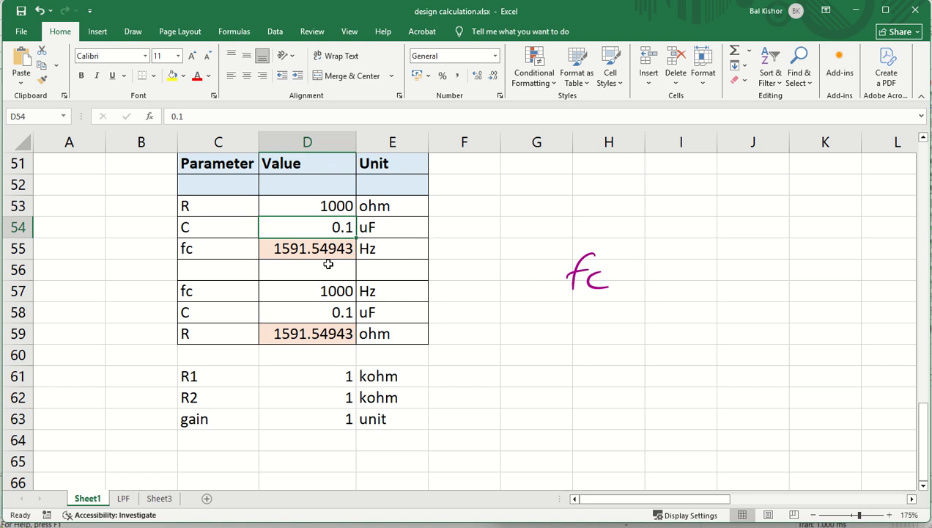
Return to Multisim, set the frequency of source V2 to 100 Hz, and rerun the transient analysis.
key(alt+Tab)
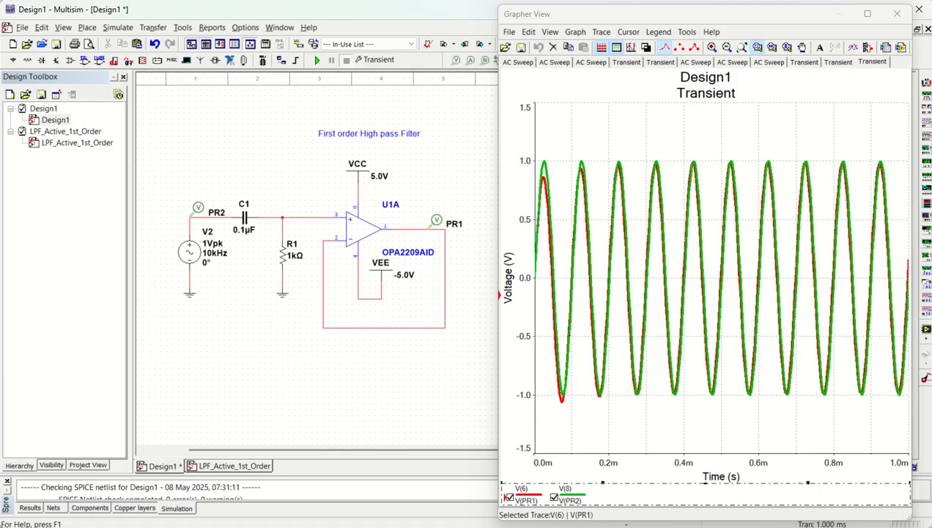
double_click(188, 253)
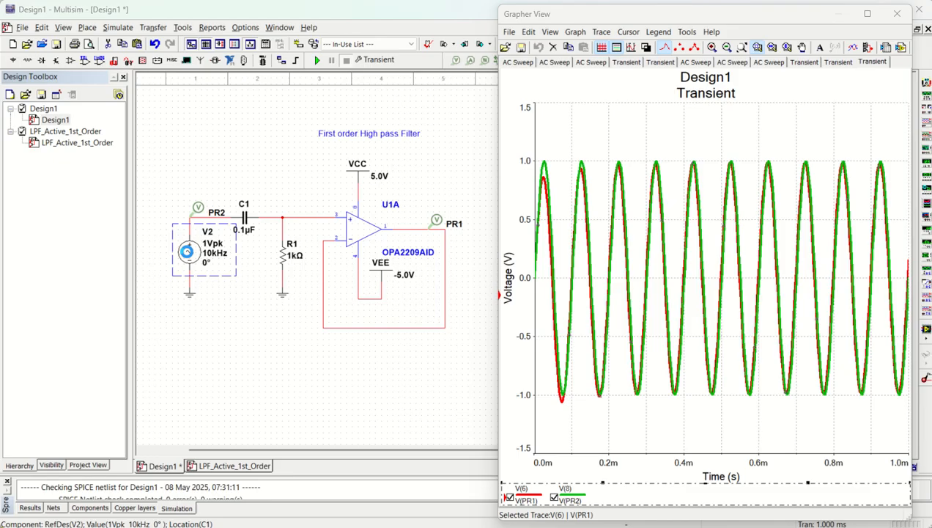
click(490, 196)
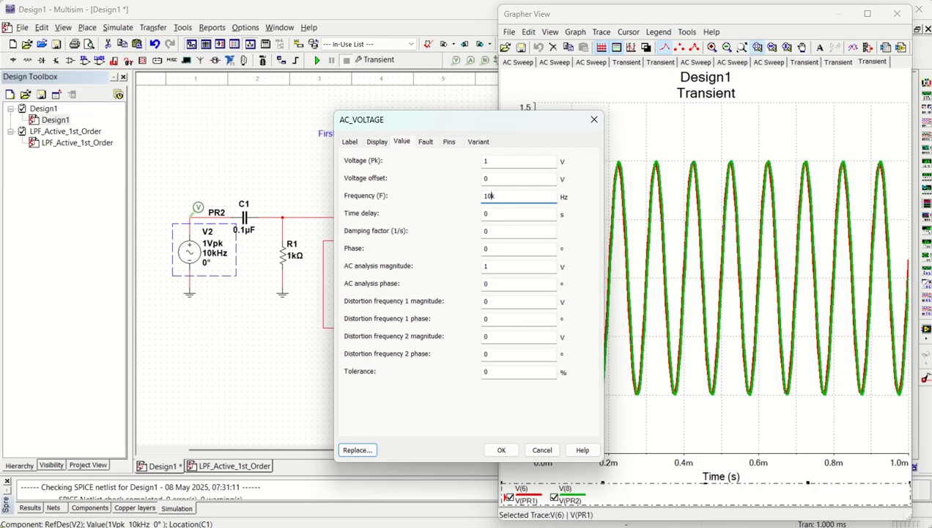
key(Return)
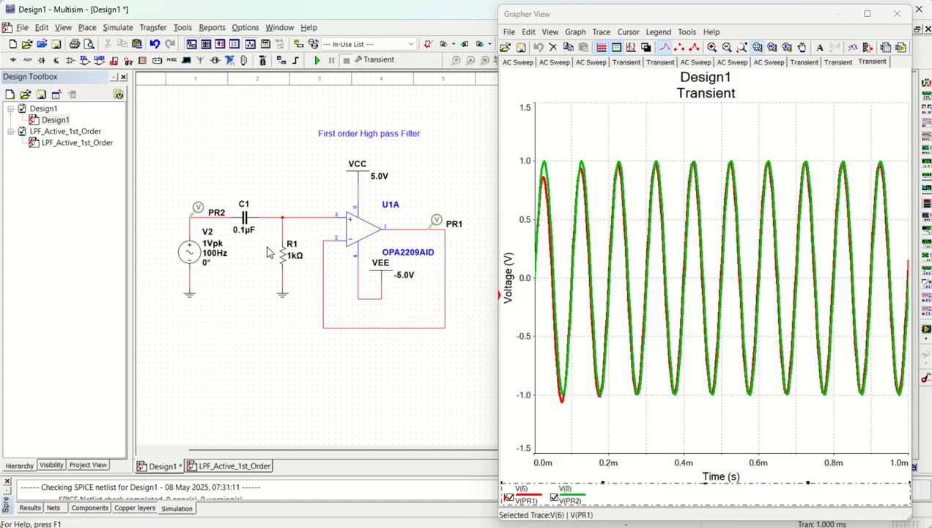
click(317, 59)
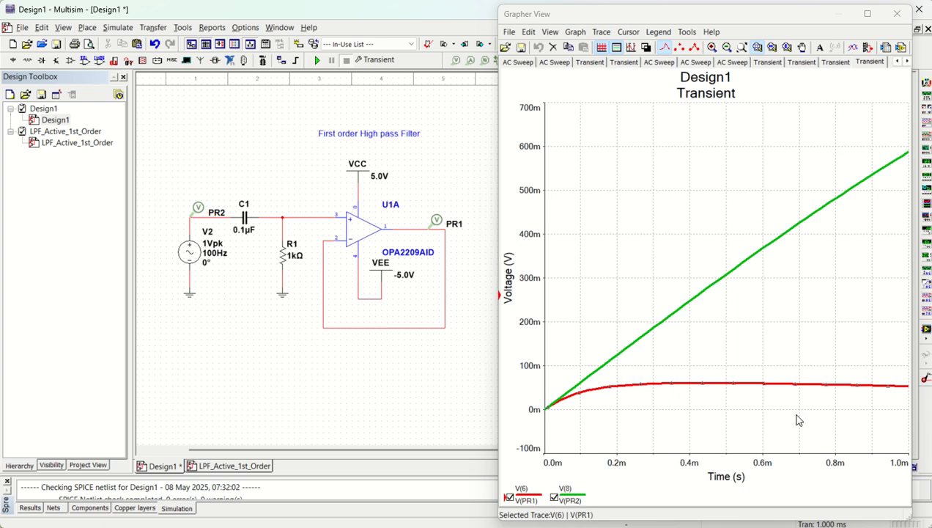
Set the transient end time (TSTOP) to 0.01 s and run the analysis.
click(118, 27)
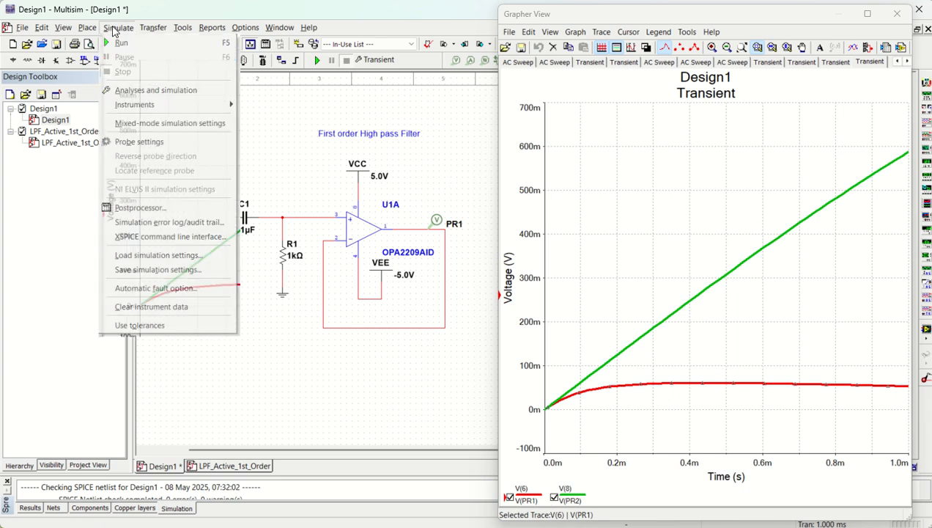
click(143, 90)
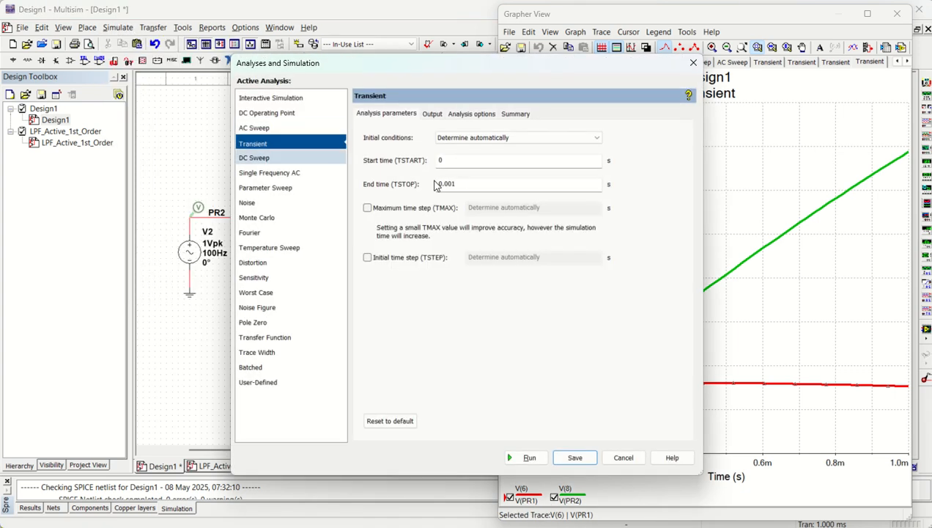
click(463, 187)
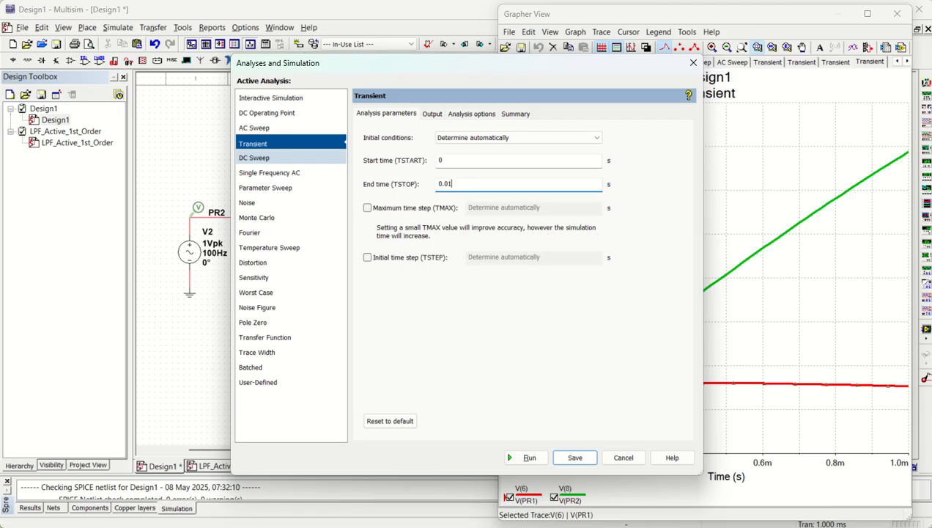
click(527, 458)
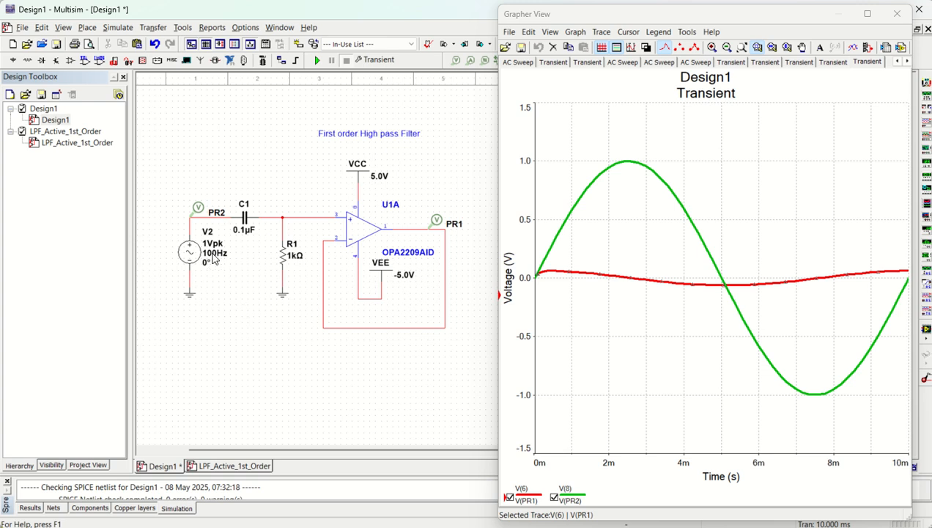
Switch to the Excel design calculation and set fc to 10 Hz in the resistance calculation.
click(566, 525)
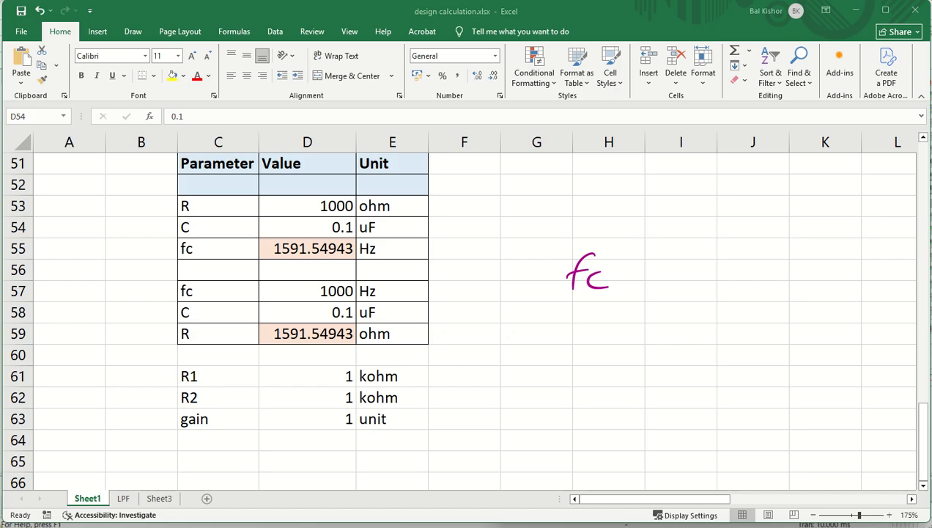
double_click(337, 291)
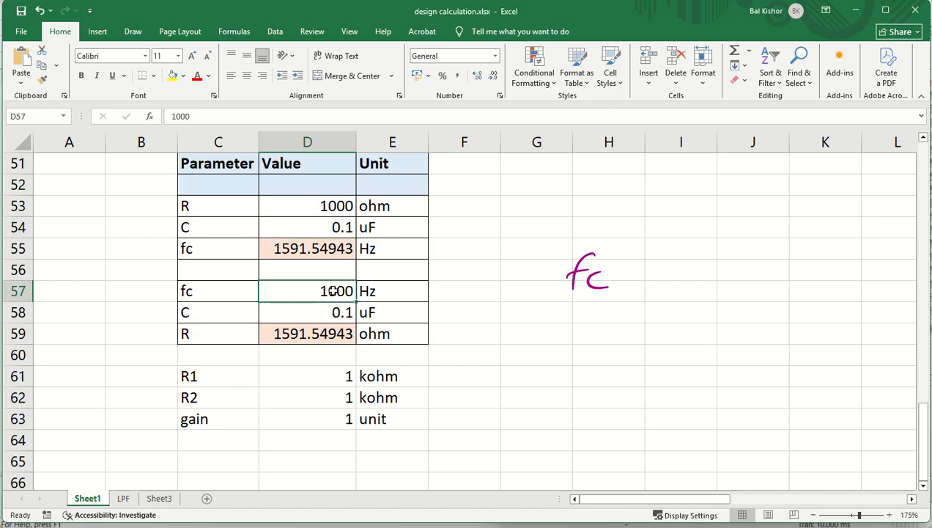
key(Delete)
key(Delete)
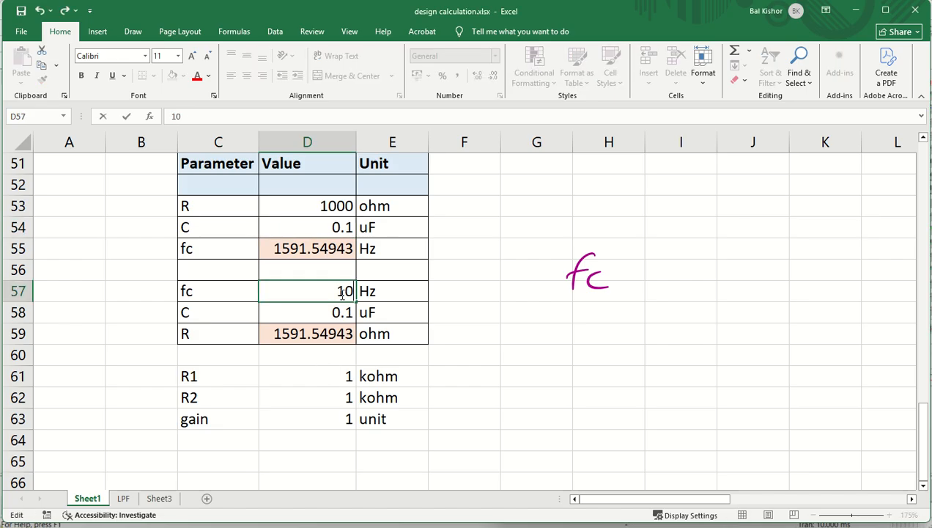
key(Return)
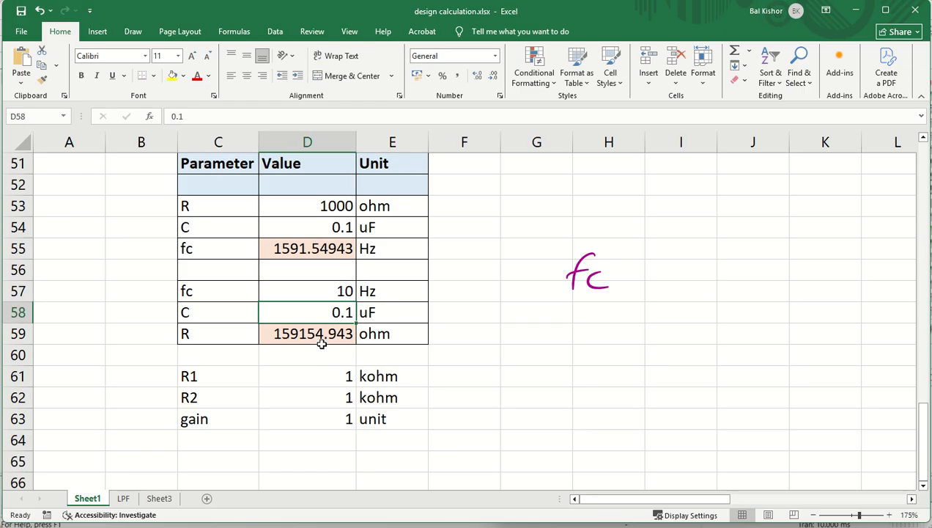
Set C to 0.01 uF in the resistance calculation.
double_click(344, 313)
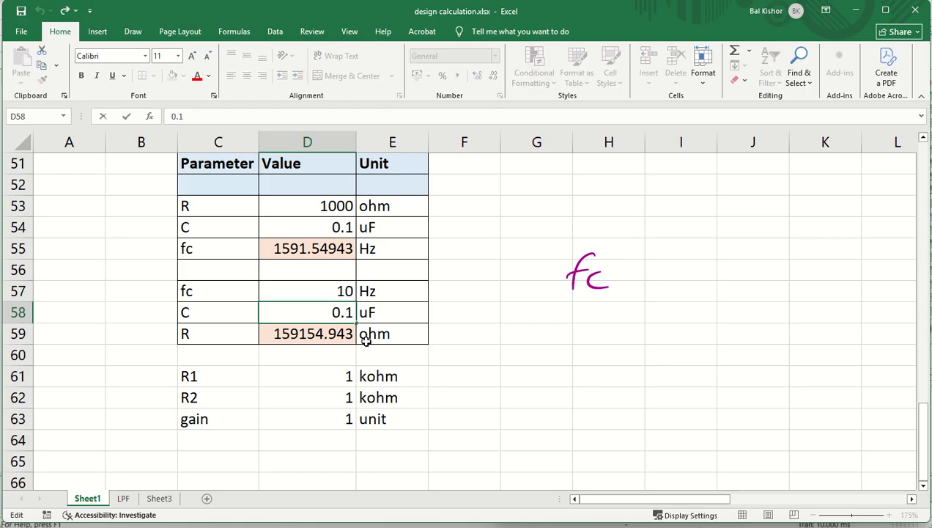
text(0)
key(Return)
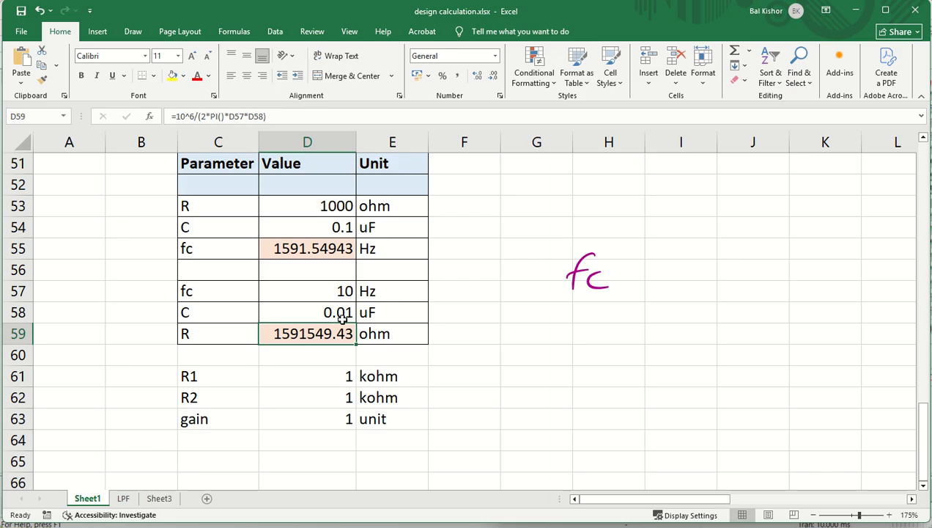
Set C to 0.22 uF in the resistance calculation.
double_click(343, 314)
key(BackSpace)
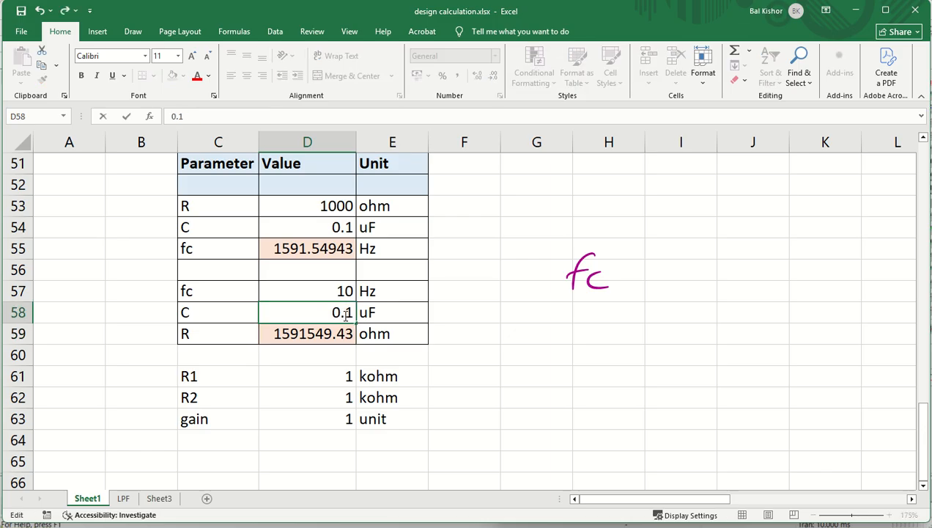
key(BackSpace)
text(22)
key(Return)
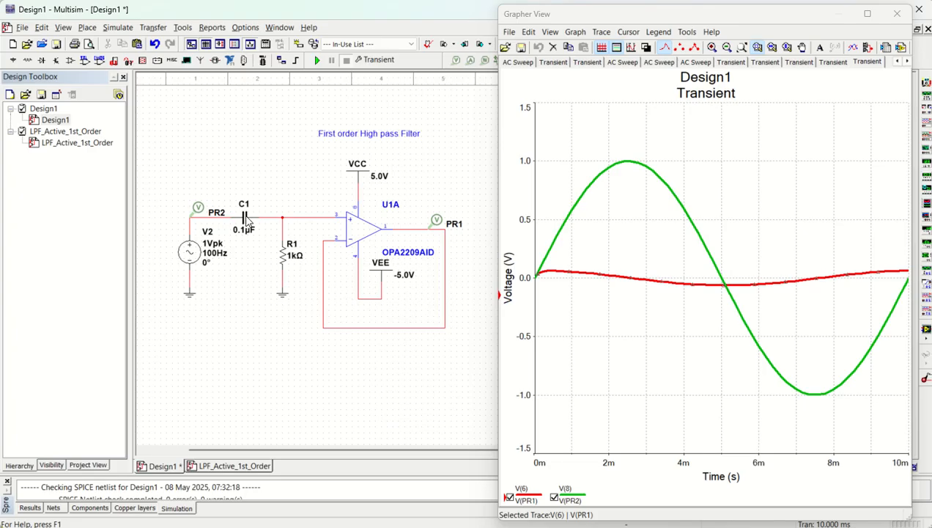
Return to the Multisim schematic and set capacitor C1 to 0.22 µF.
double_click(246, 218)
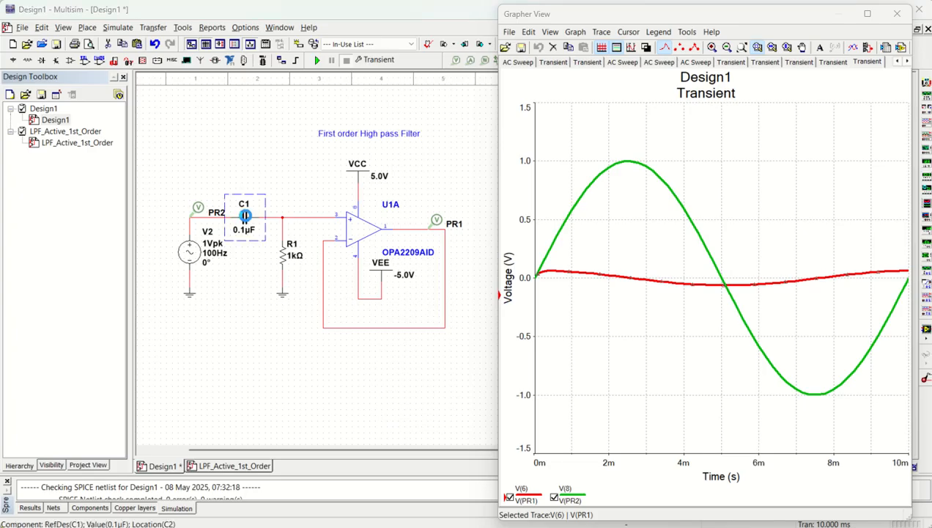
text(0.2)
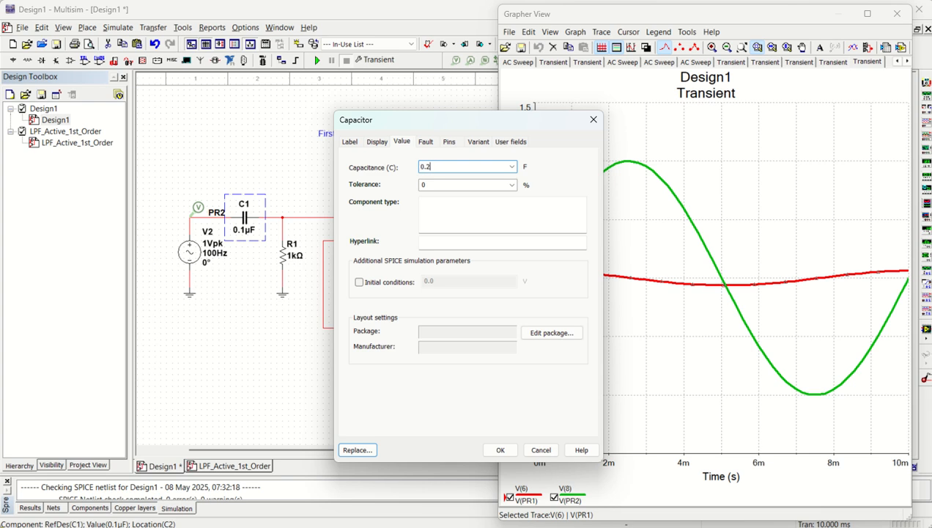
text(2)
key(Return)
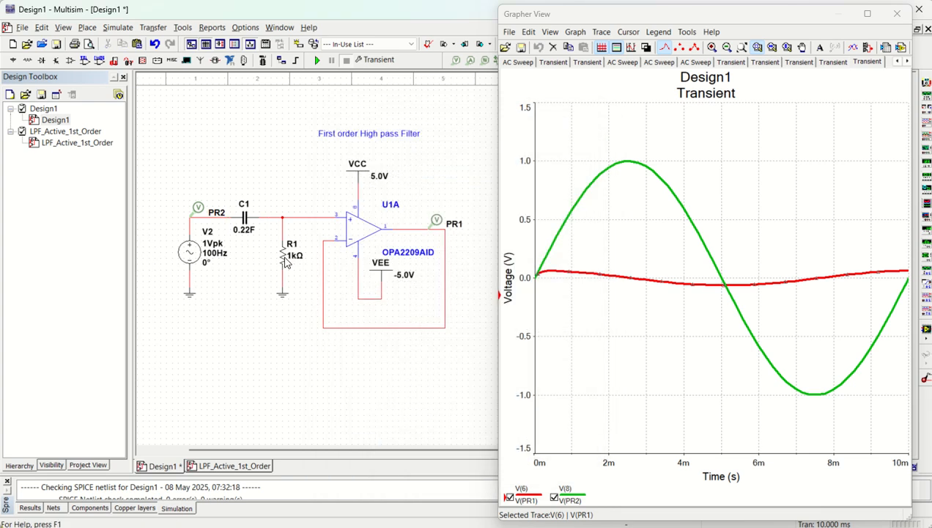
double_click(249, 226)
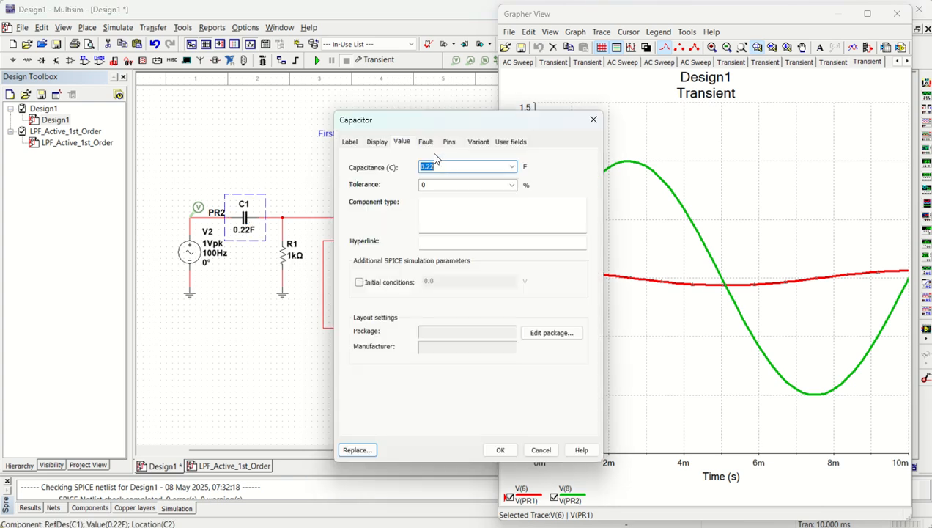
click(444, 168)
text(u)
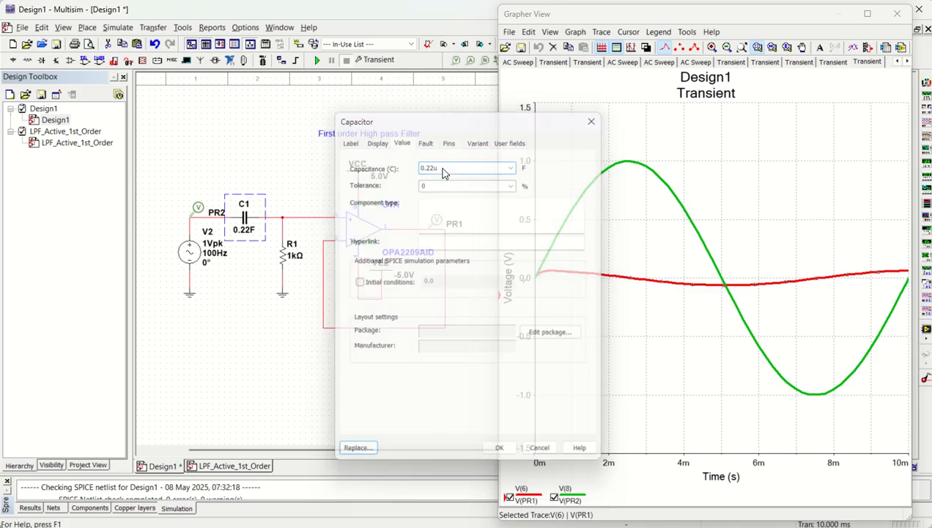
key(Return)
Set resistor R1 to 72 kΩ and run the transient analysis.
double_click(279, 258)
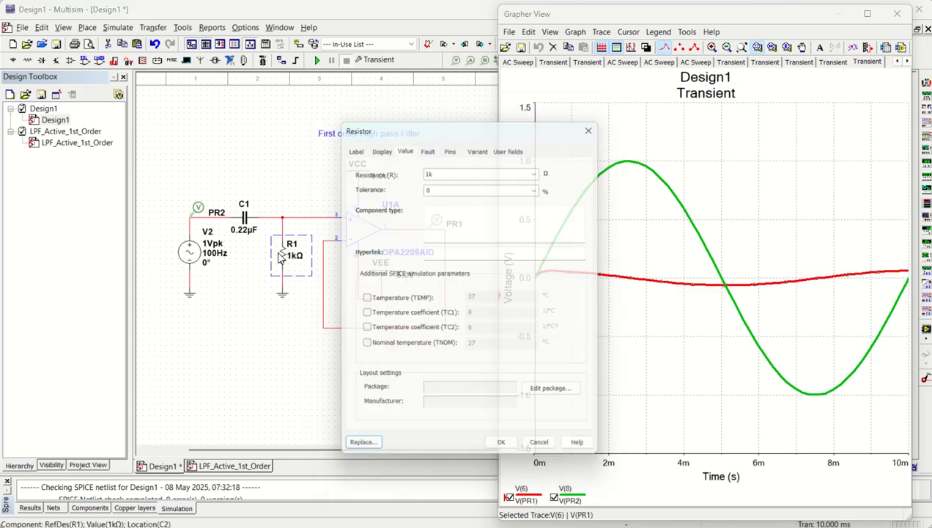
text(72)
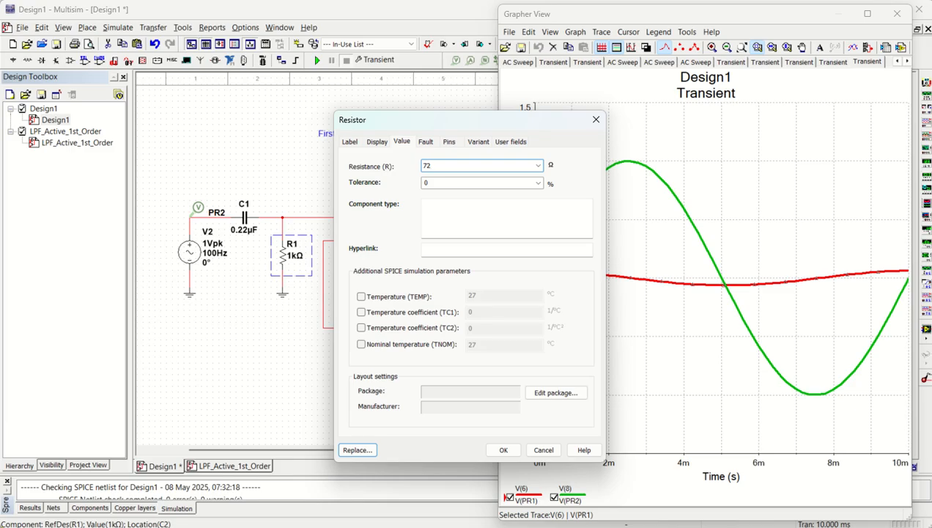
key(Return)
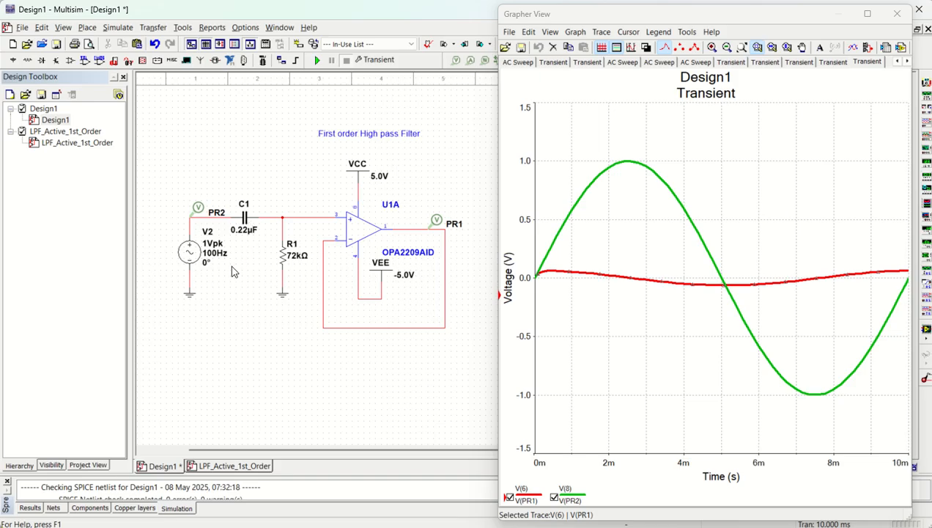
click(317, 60)
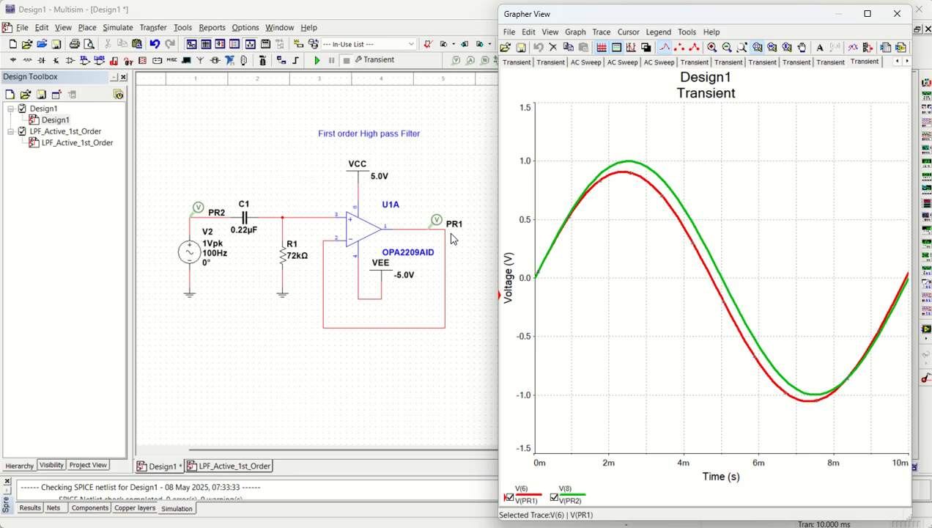
Browse the component database for op-amps starting with "opa" in the Analog group's OPAMP family, then close it without placing one.
scroll(394, 242, up, 1)
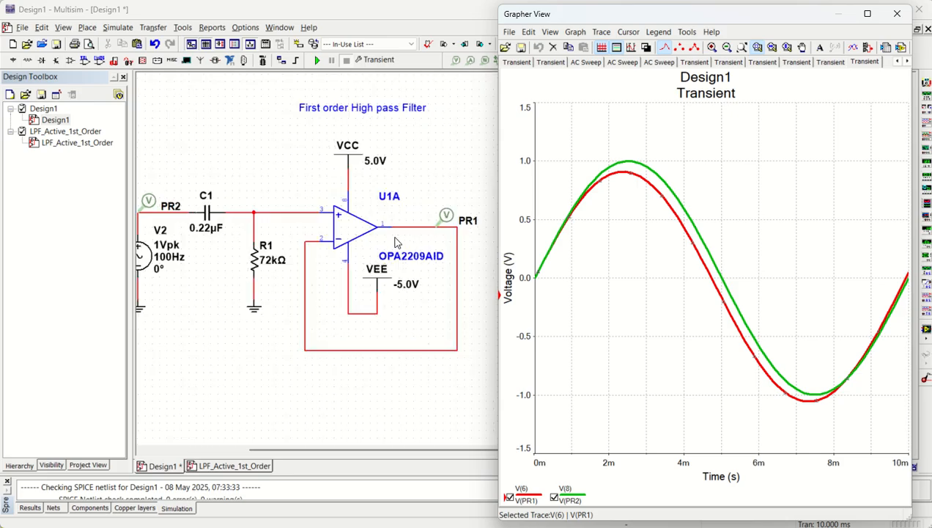
scroll(244, 360, left, 2)
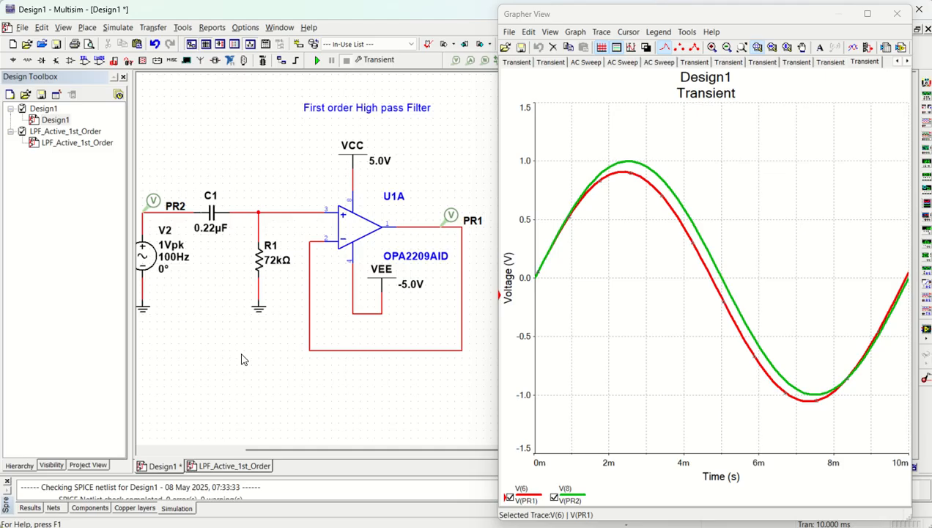
scroll(244, 359, left, 1)
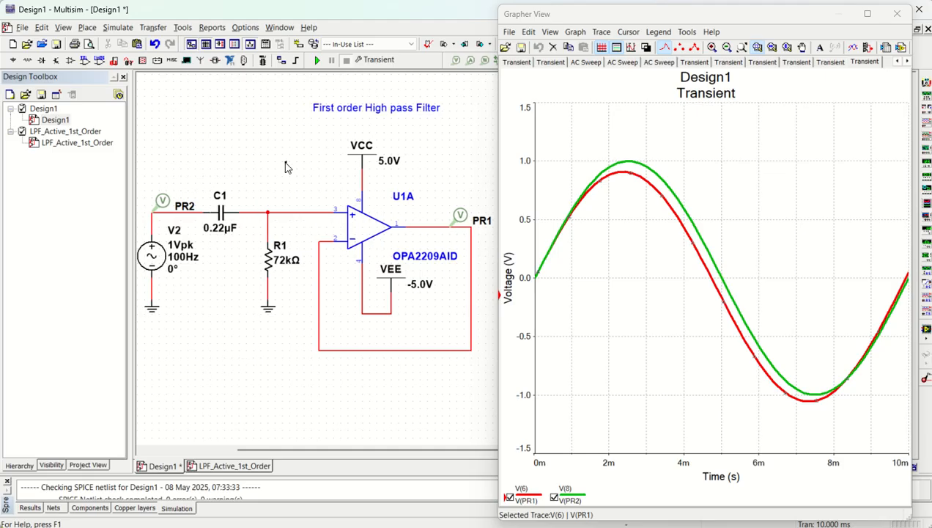
click(87, 27)
click(96, 42)
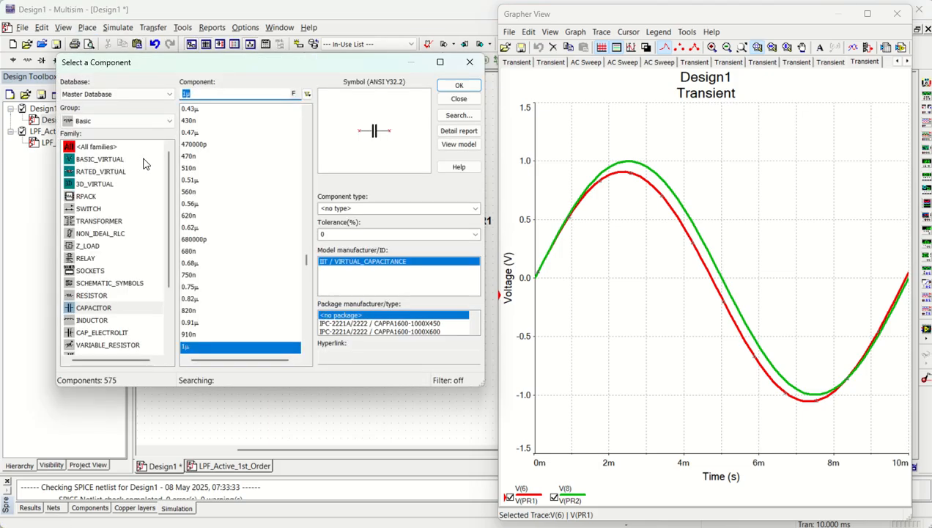
click(92, 124)
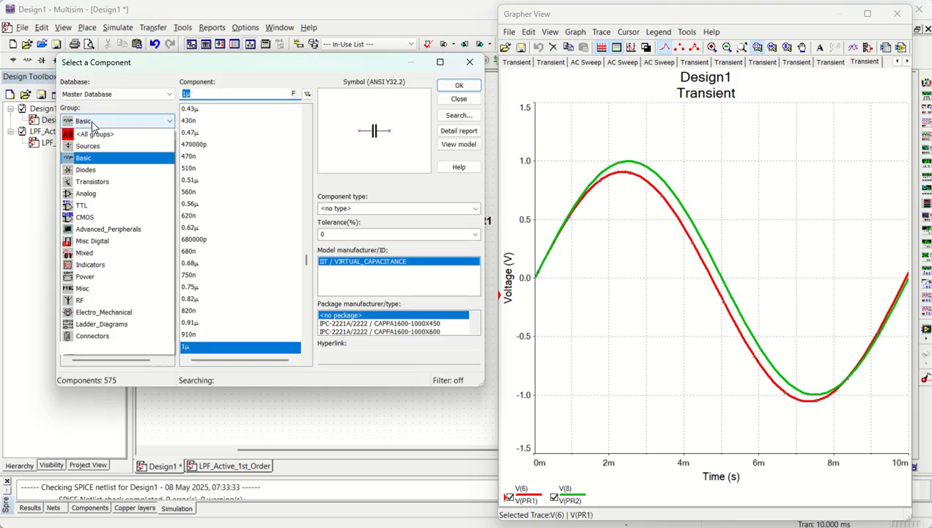
click(97, 198)
click(93, 172)
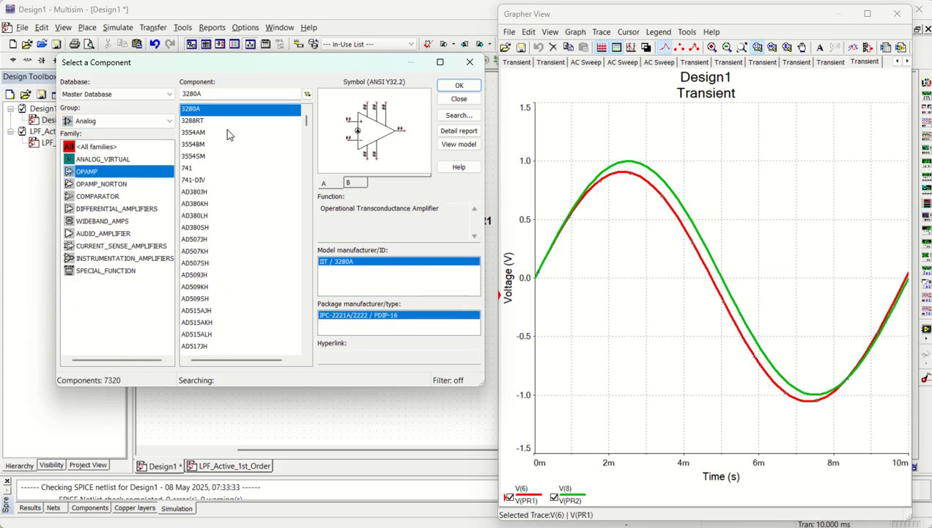
click(208, 94)
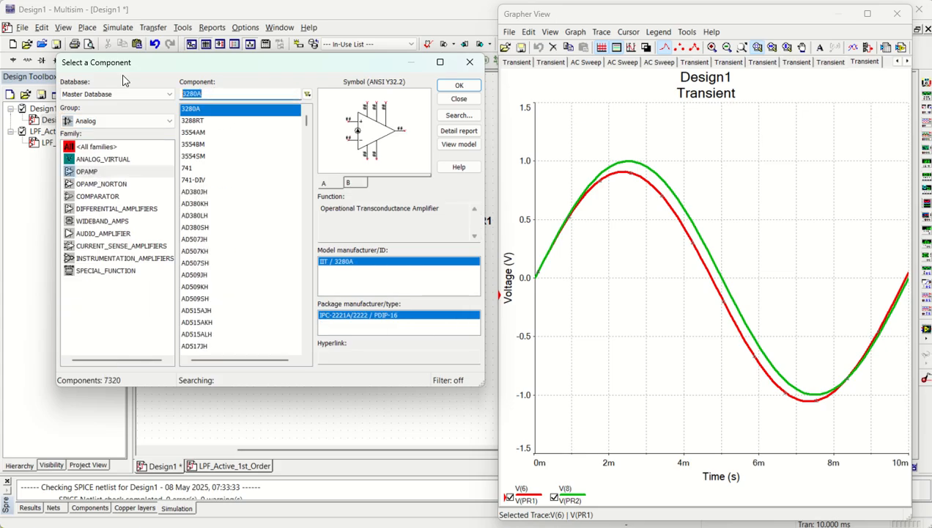
text(opa)
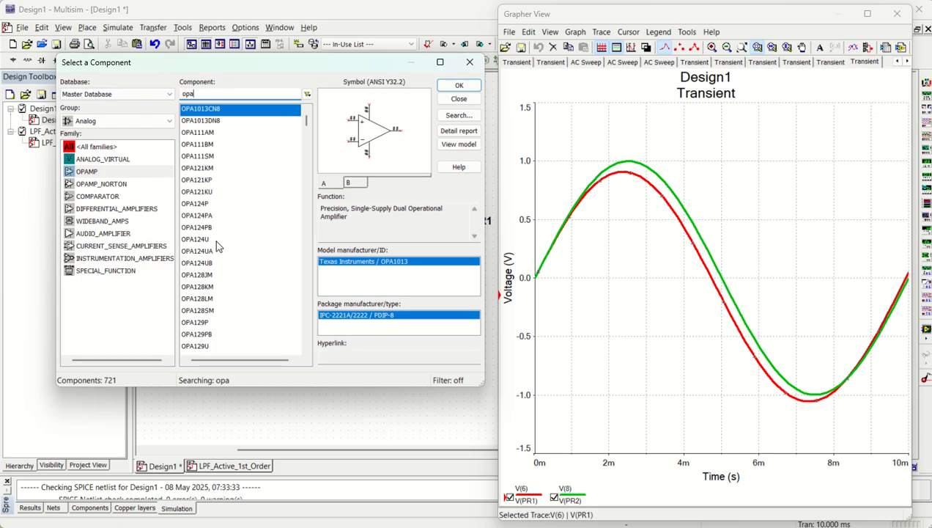
scroll(217, 247, down, 15)
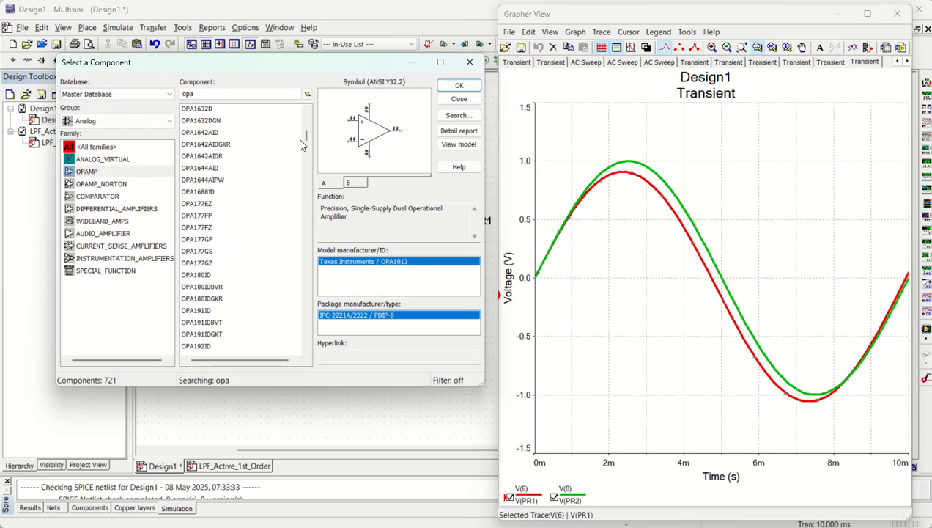
drag(307, 139, 310, 345)
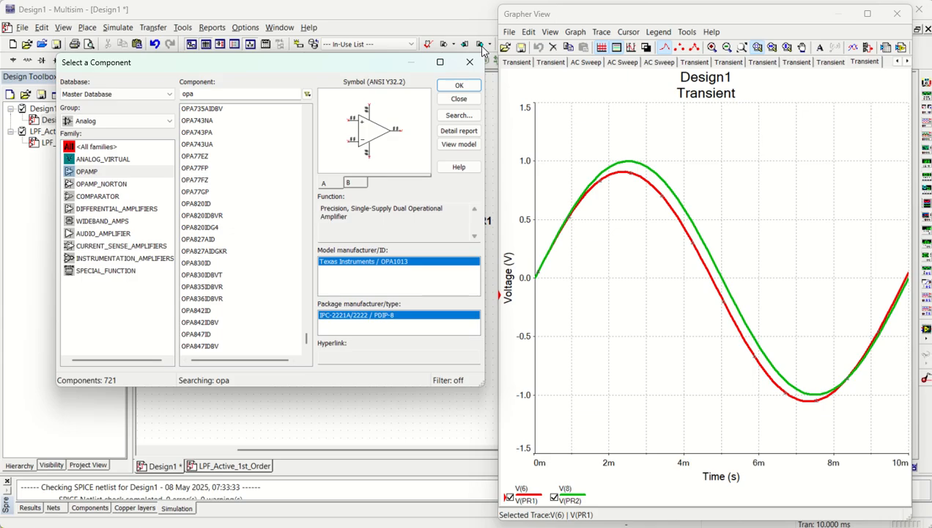
click(470, 63)
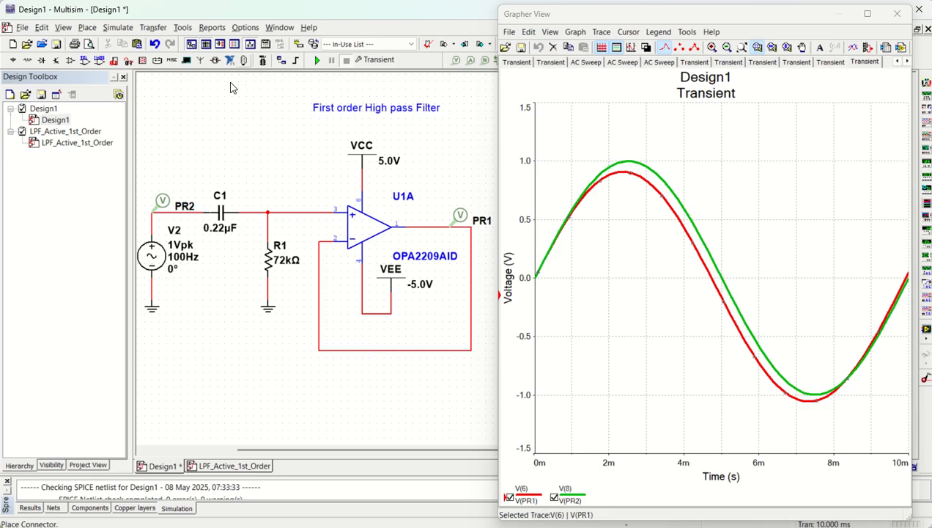
click(86, 29)
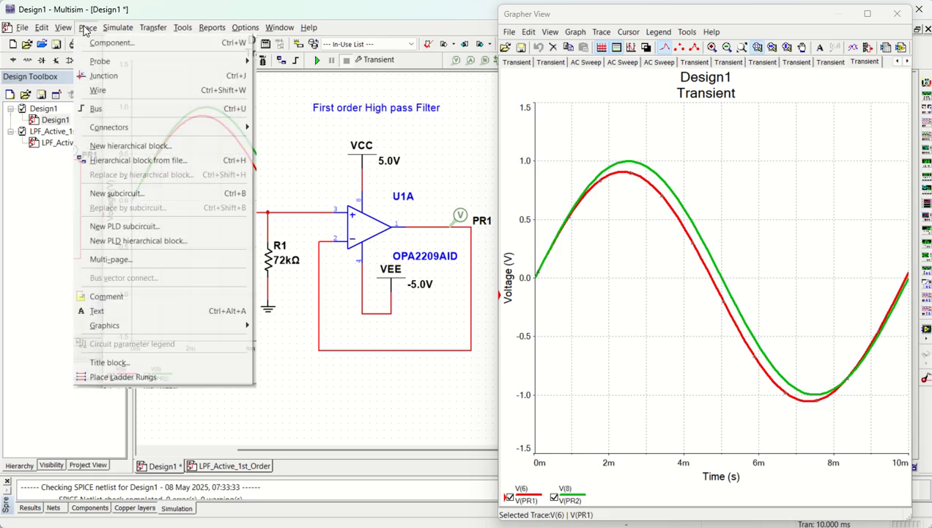
click(347, 363)
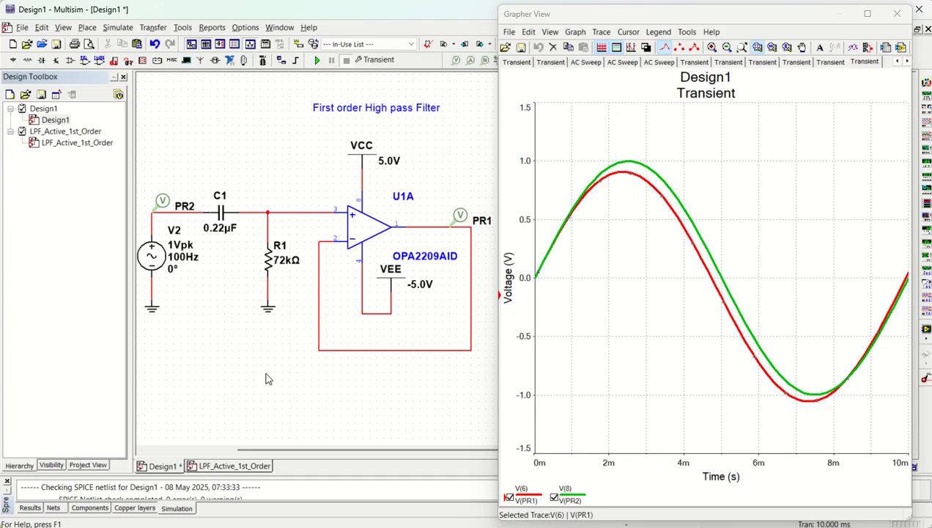
Place a 1 kΩ resistor from the Basic group on the op-amp's feedback wire below the amplifier.
click(87, 27)
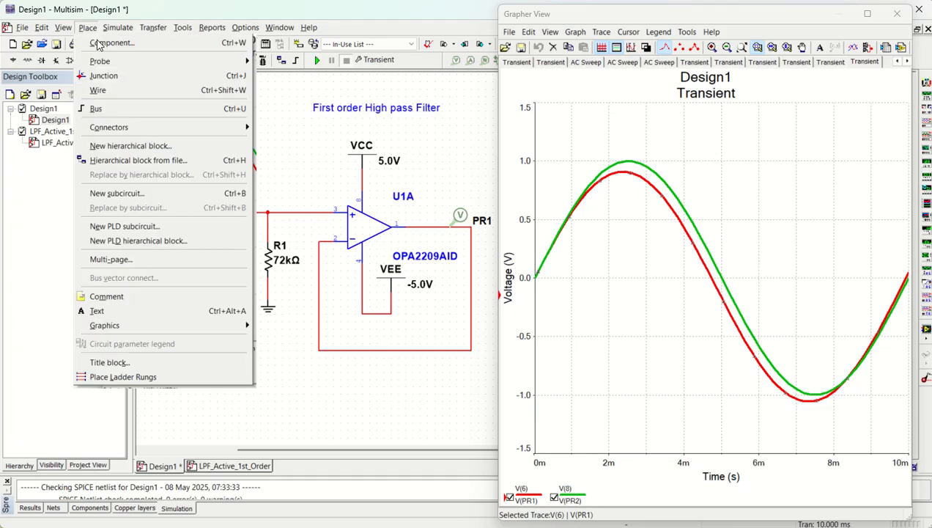
click(108, 43)
click(114, 121)
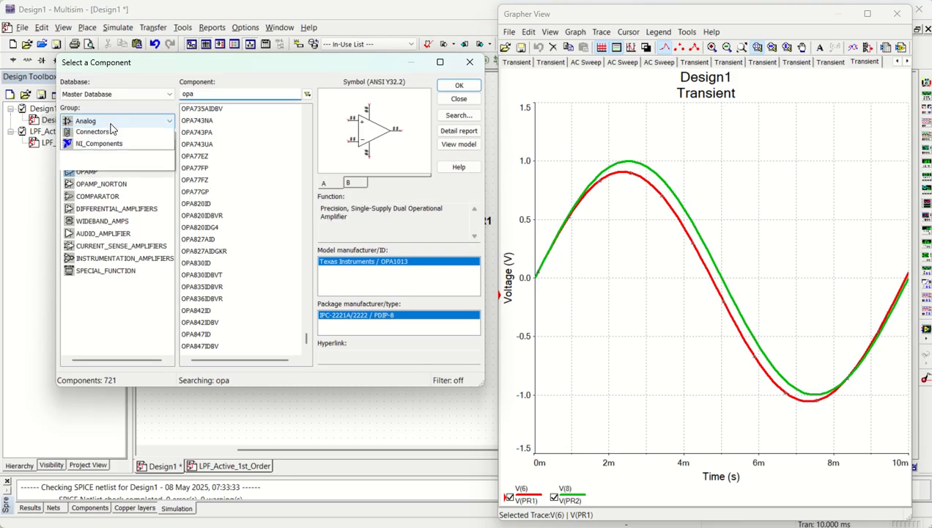
click(103, 157)
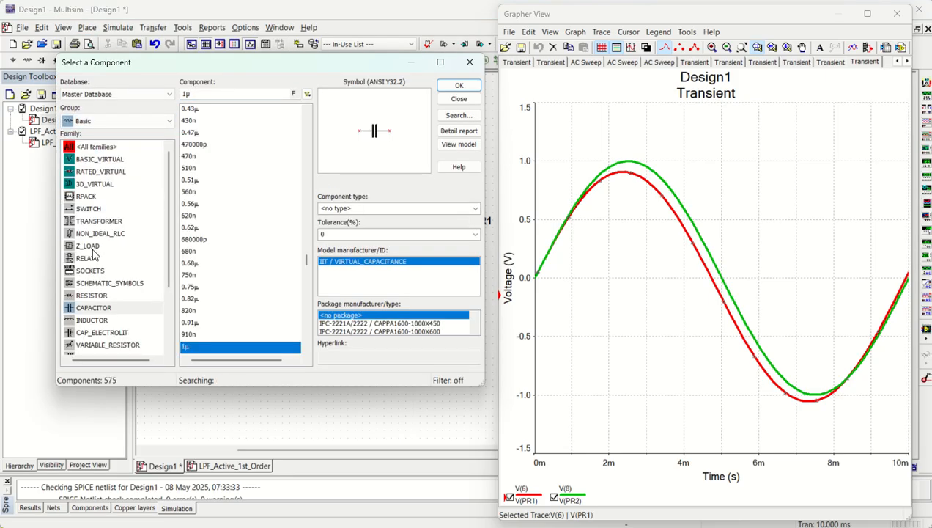
click(96, 296)
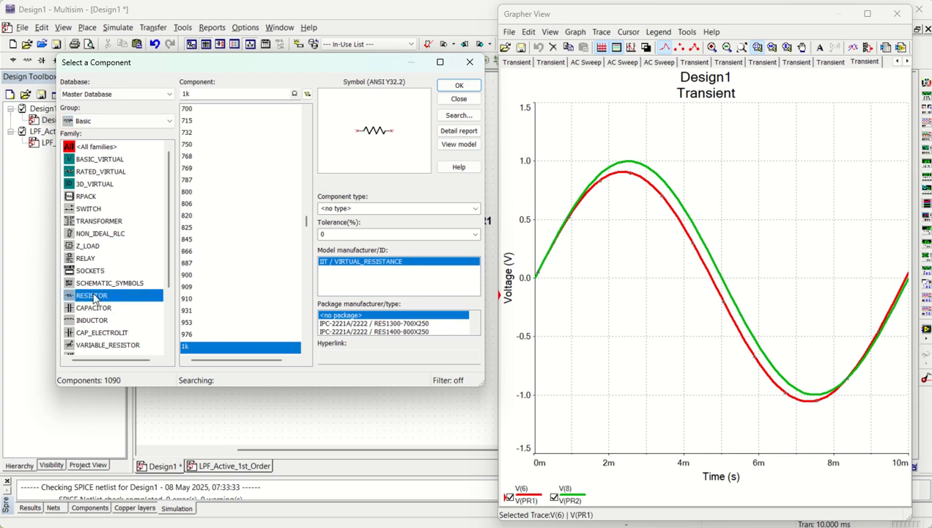
click(459, 85)
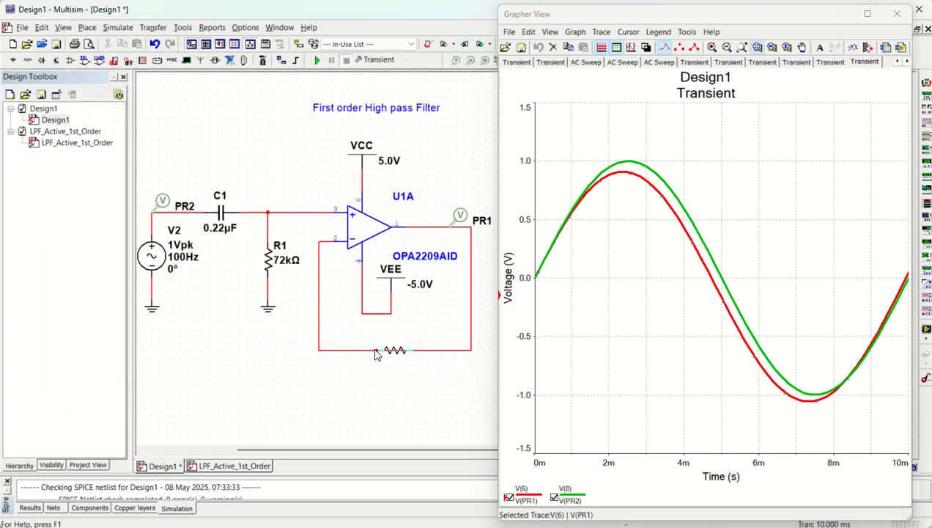
click(373, 350)
Place a second 1 kΩ resistor to the left of the feedback resistor and finish placing components.
click(459, 85)
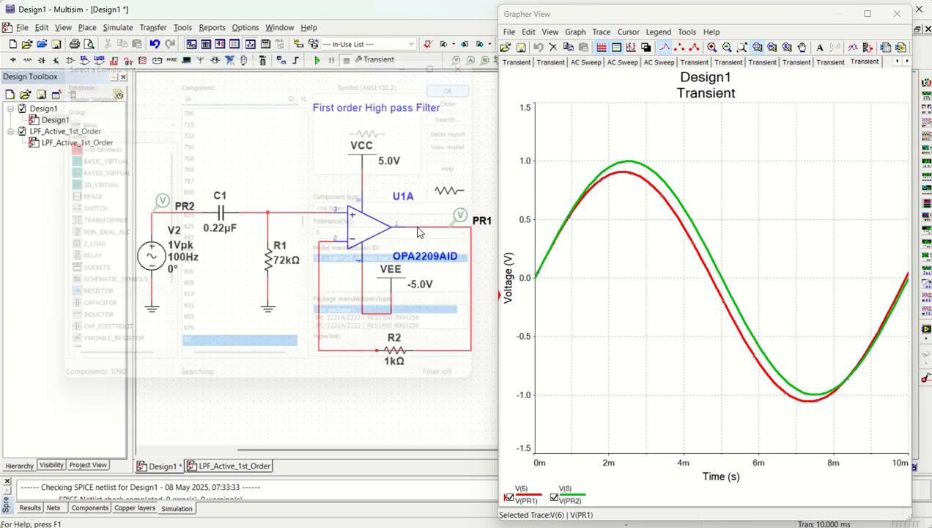
click(243, 353)
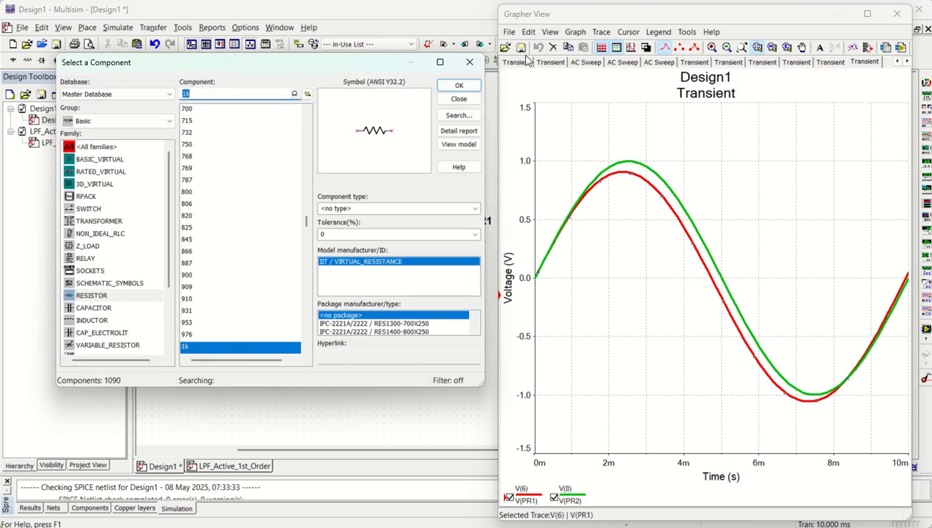
click(473, 65)
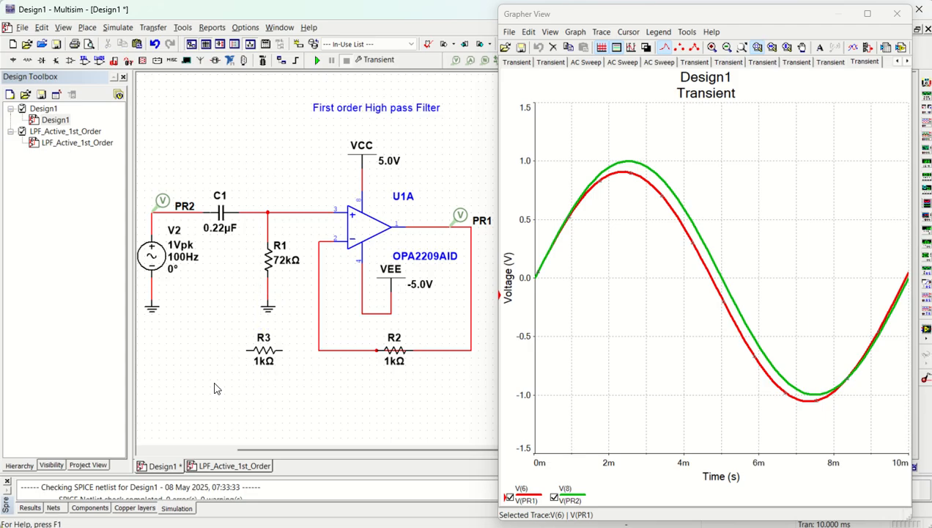
Add a ground beside R3 and wire R3 between that ground and the inverting-input feedback wire.
drag(211, 381, 227, 368)
click(241, 350)
click(316, 350)
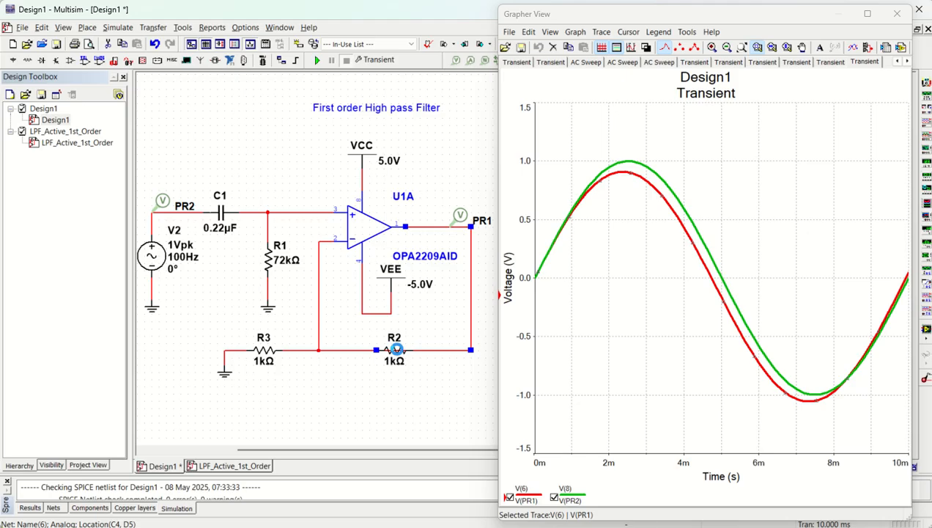
Remove the wire bypassing R2 and connect R2's free end to the op-amp output.
key(ctrl+x)
click(411, 350)
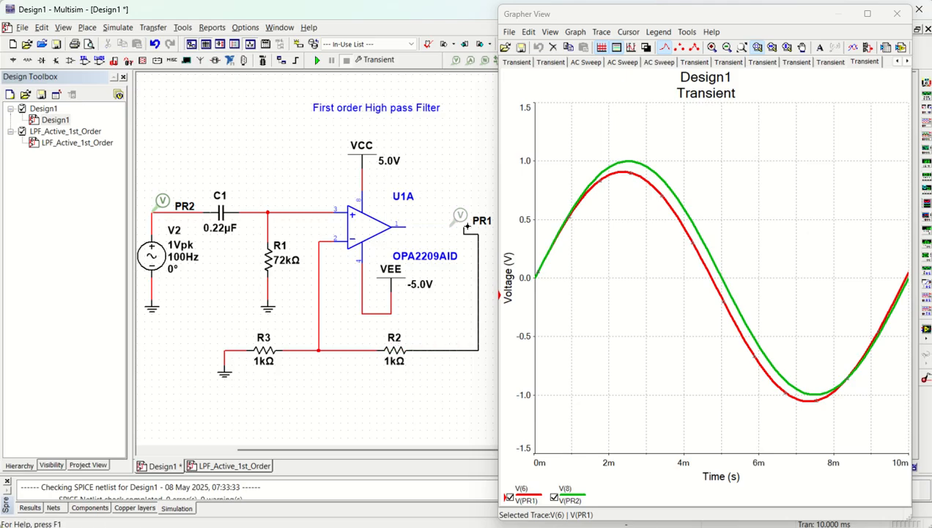
click(406, 227)
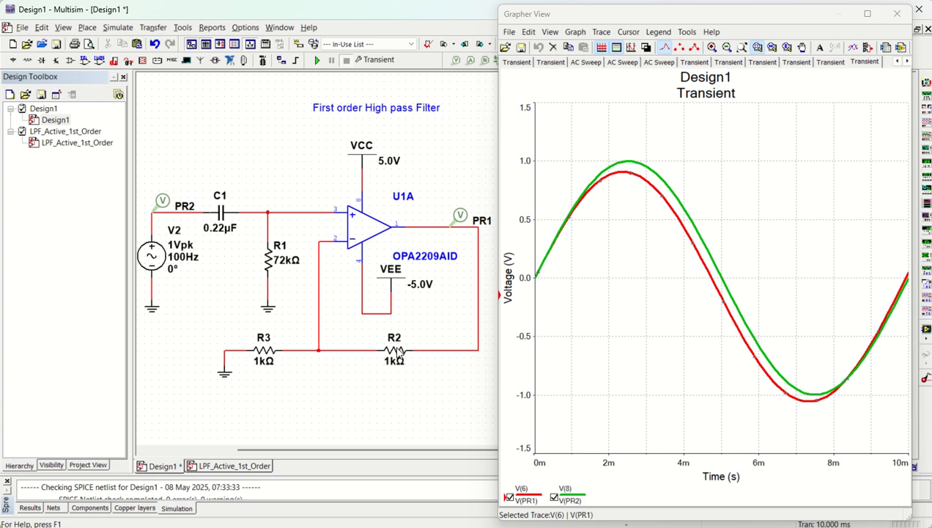
Set feedback resistor R2 to 2 kΩ and run the transient simulation.
double_click(394, 356)
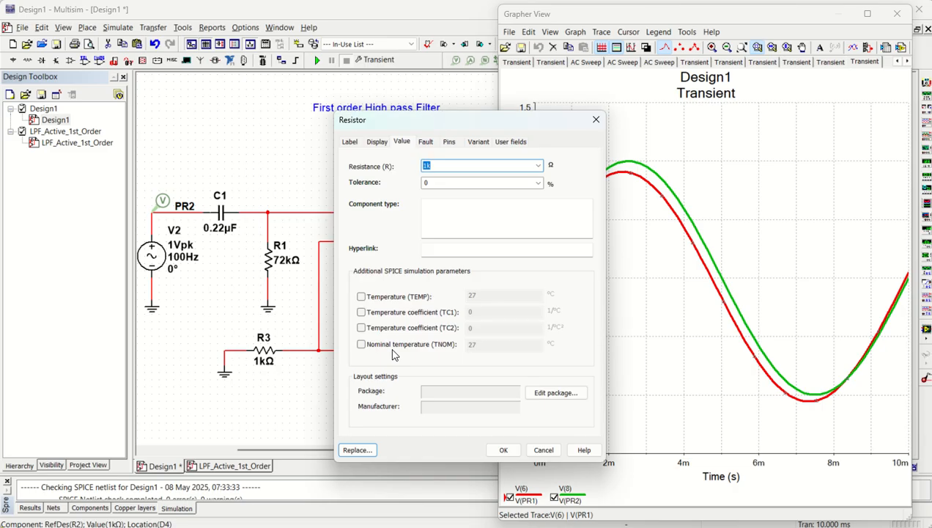
text(2)
key(Return)
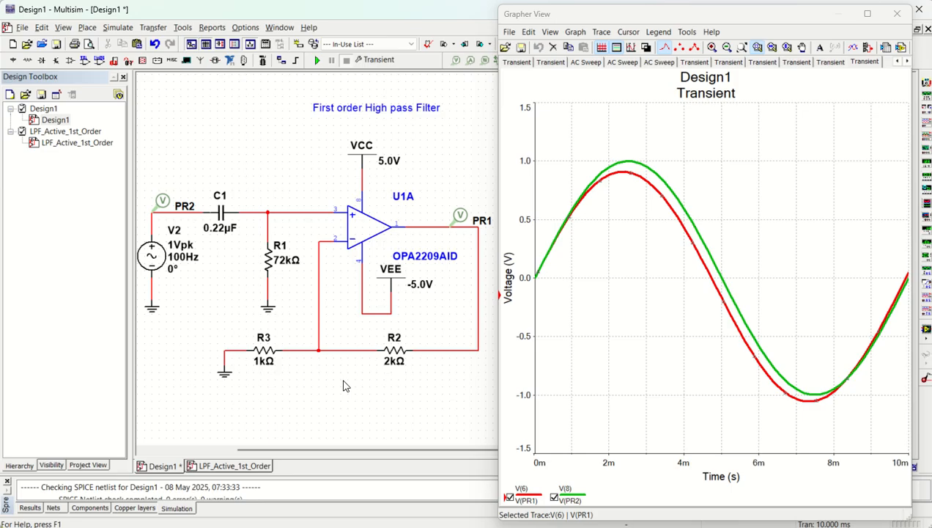
click(315, 60)
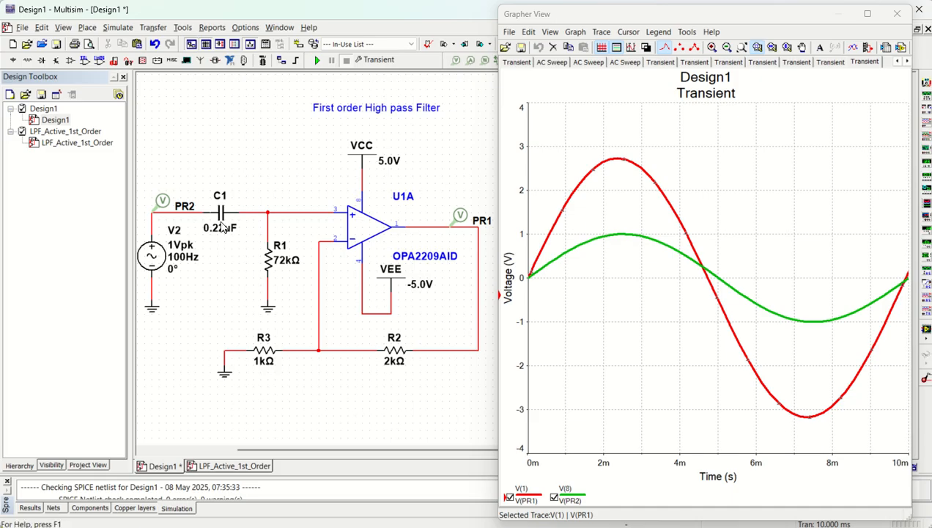
Set capacitor C1 to 0.1 µF and resistor R1 to 1 kΩ at the filter input.
double_click(220, 216)
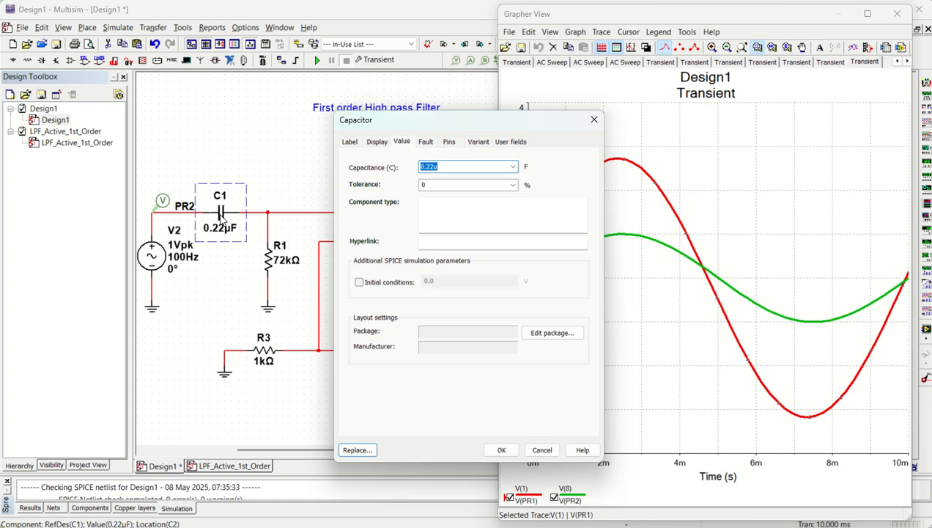
text(0.)
key(Return)
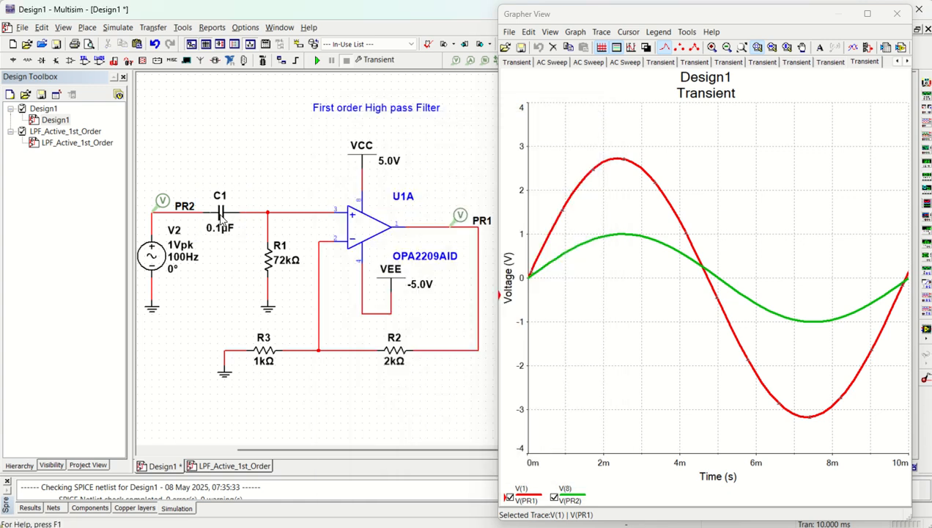
double_click(268, 260)
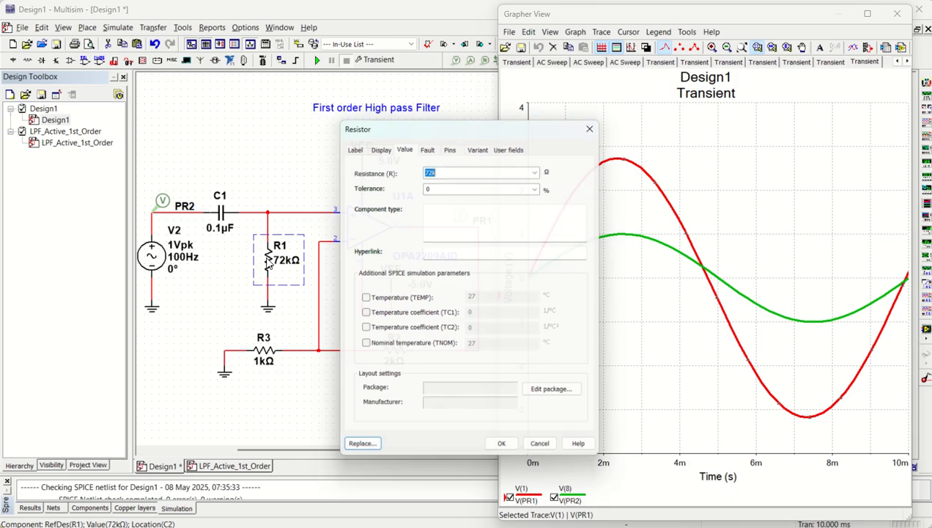
text(1k)
key(Return)
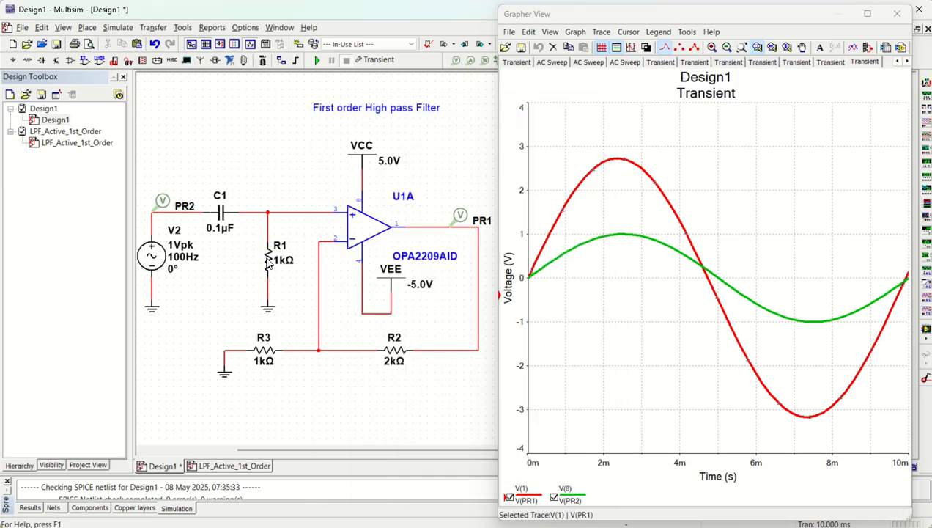
Switch to the Excel design calculation sheet, check the R and C inputs of the first cutoff-frequency calculation, and return to Multisim.
key(alt+Tab)
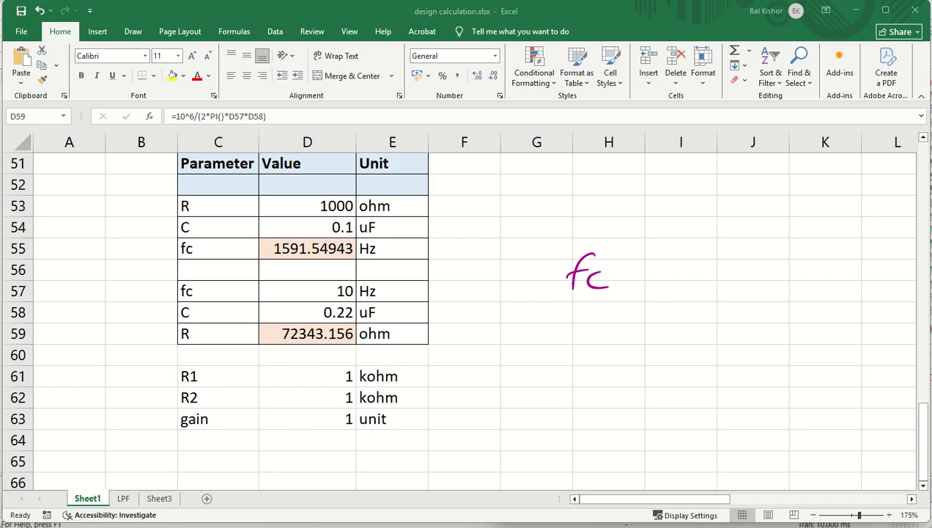
click(323, 208)
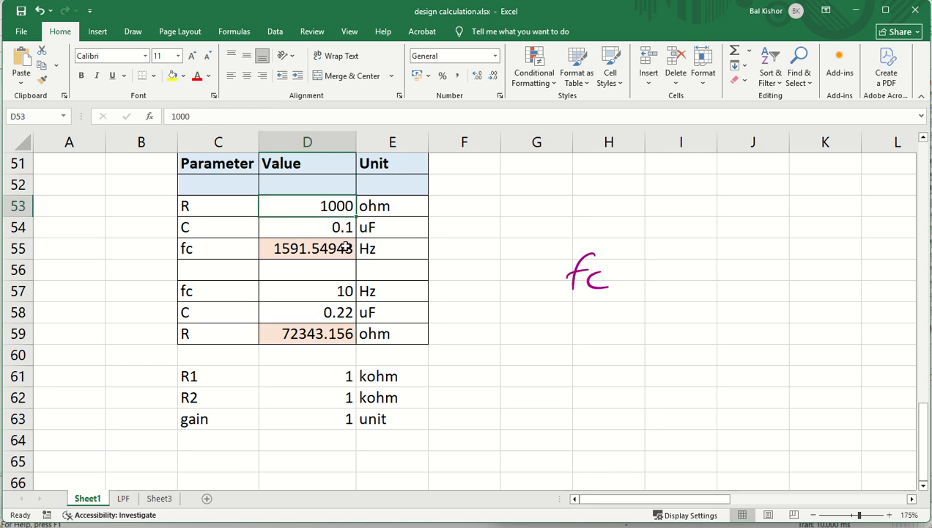
click(329, 230)
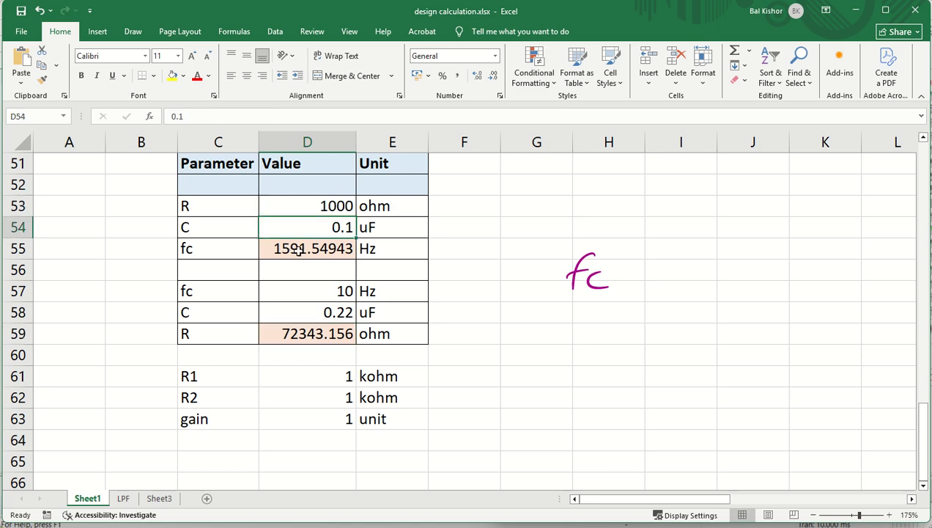
key(alt+Tab)
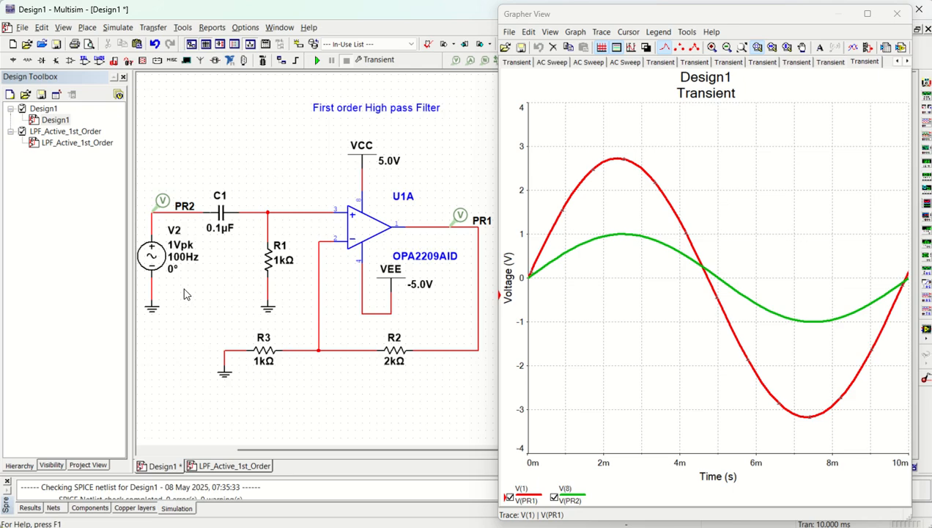
Set the frequency of AC voltage source V2 to 5 kHz.
double_click(153, 256)
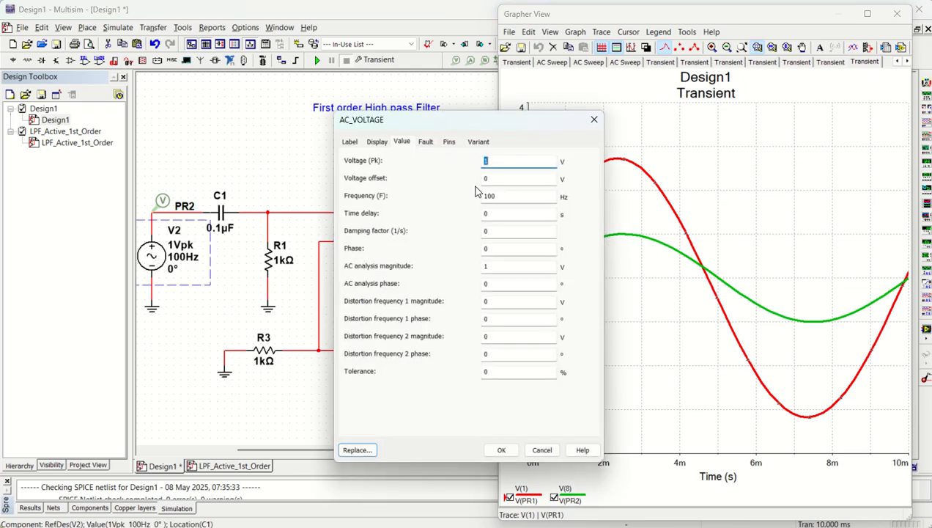
drag(497, 196, 469, 194)
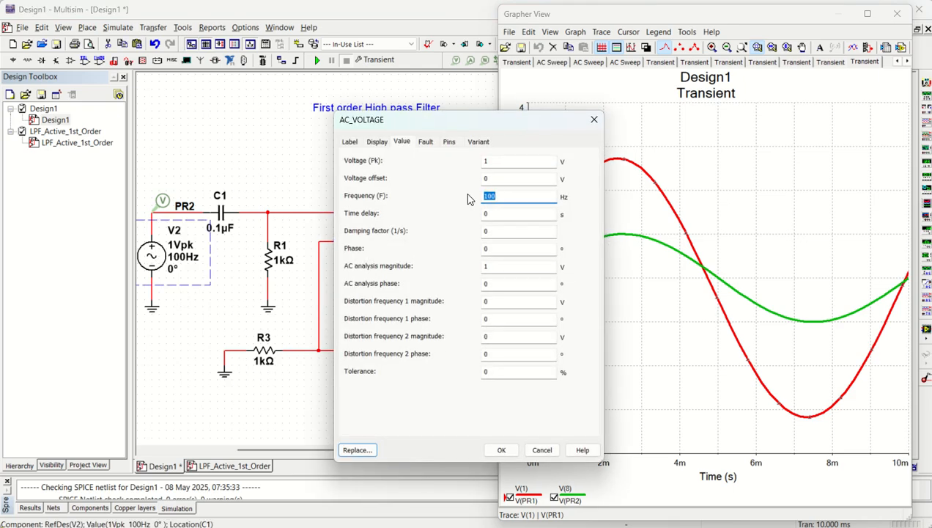
text(5k)
click(502, 449)
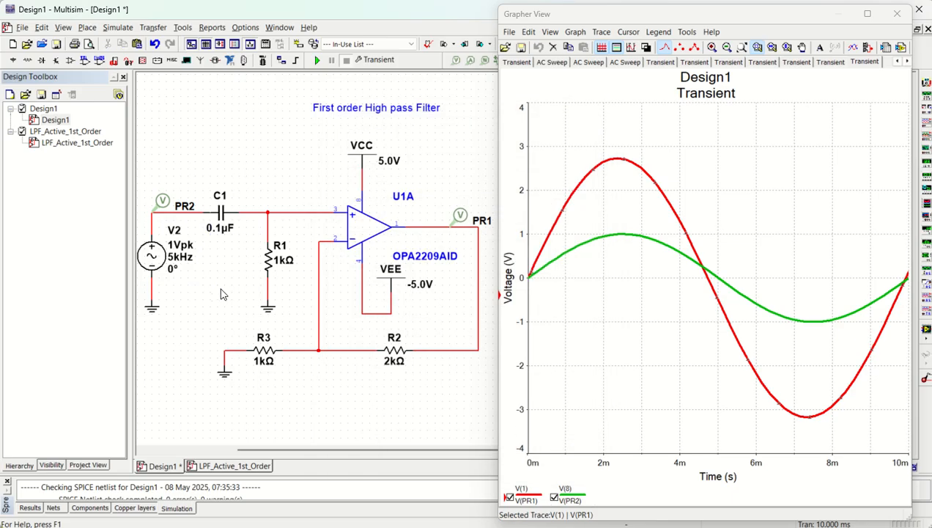
Set the transient analysis end time to 0.001 s, run it, and select the V(PR1) output trace.
click(117, 28)
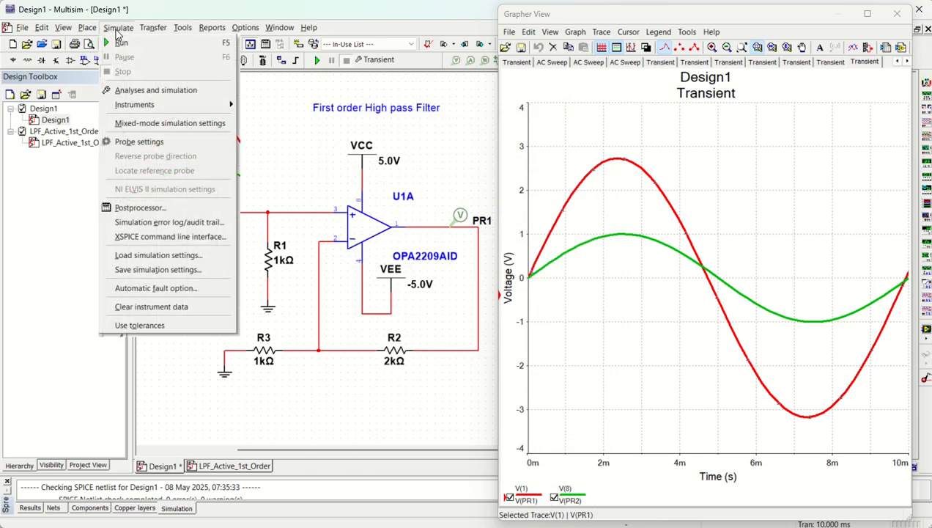
click(134, 89)
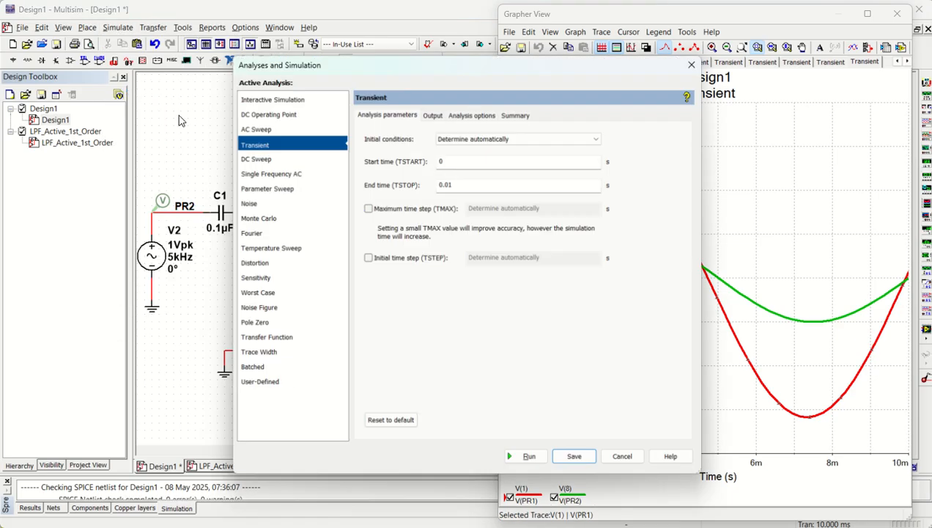
click(458, 184)
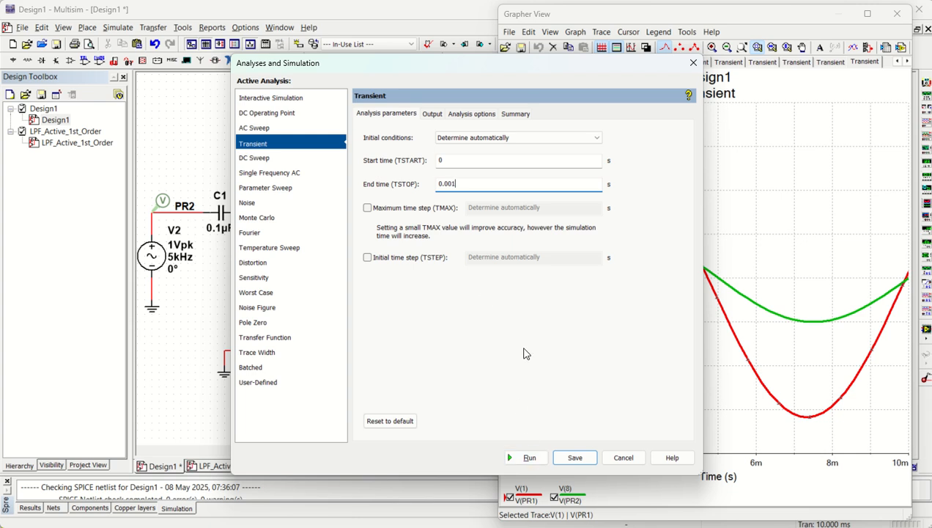
click(527, 457)
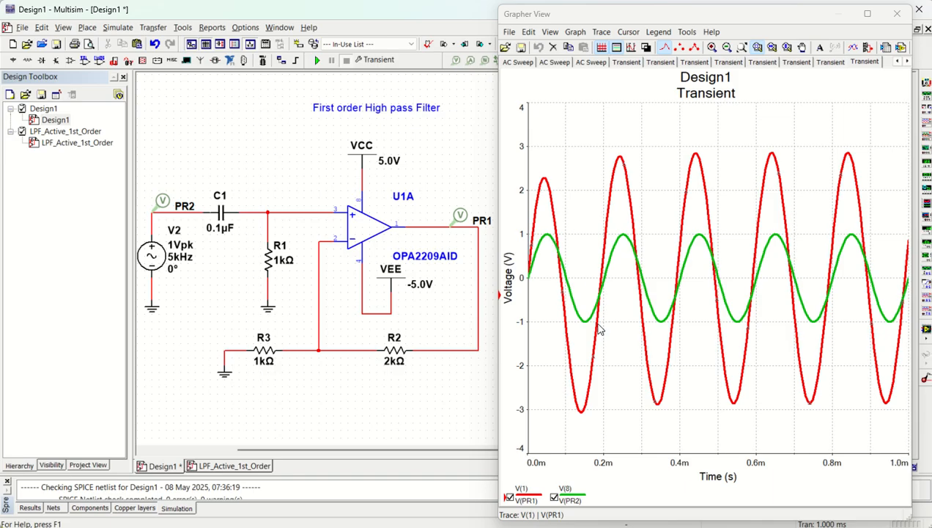
click(524, 501)
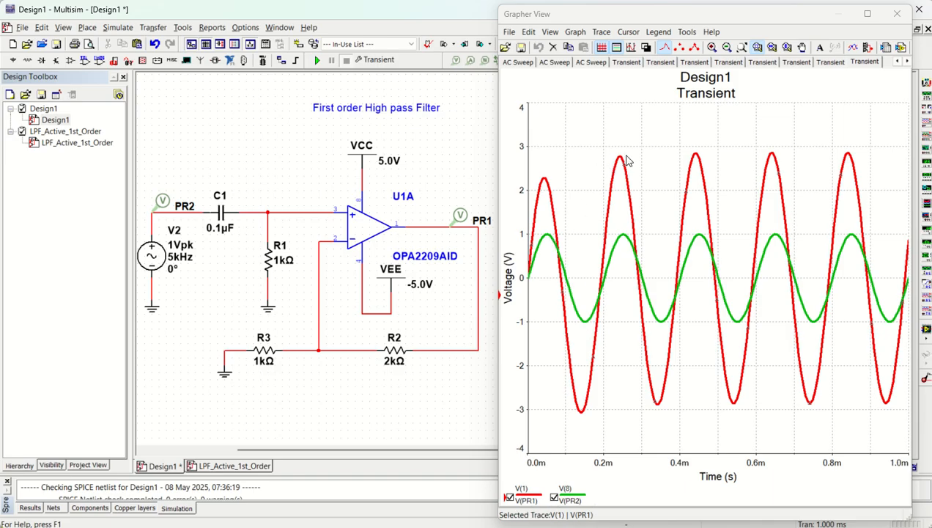